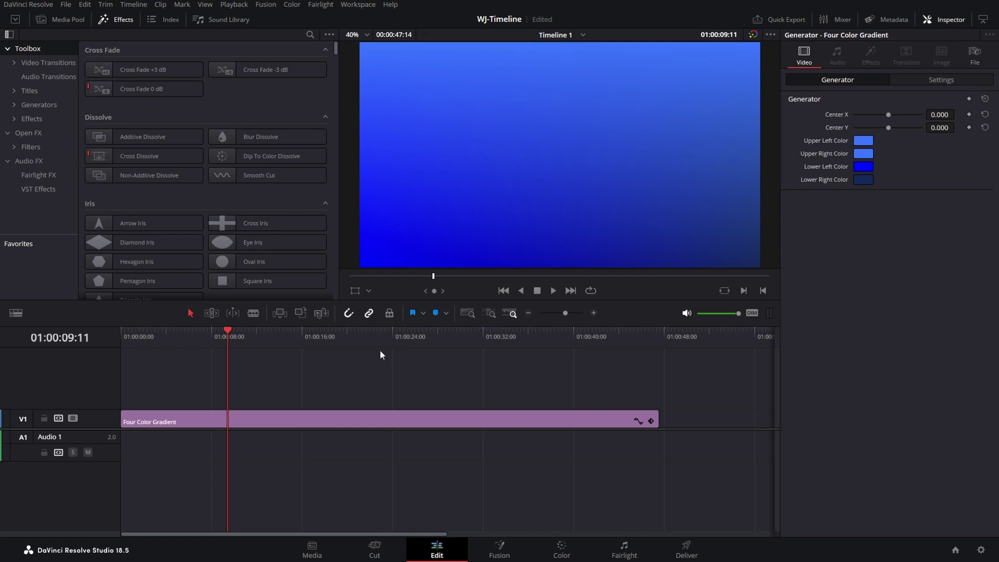
- Add a Text+ title above the Four Color Gradient clip on track V2 and enlarge the video track area
{"action": "left_click", "coordinate": [29, 91]}
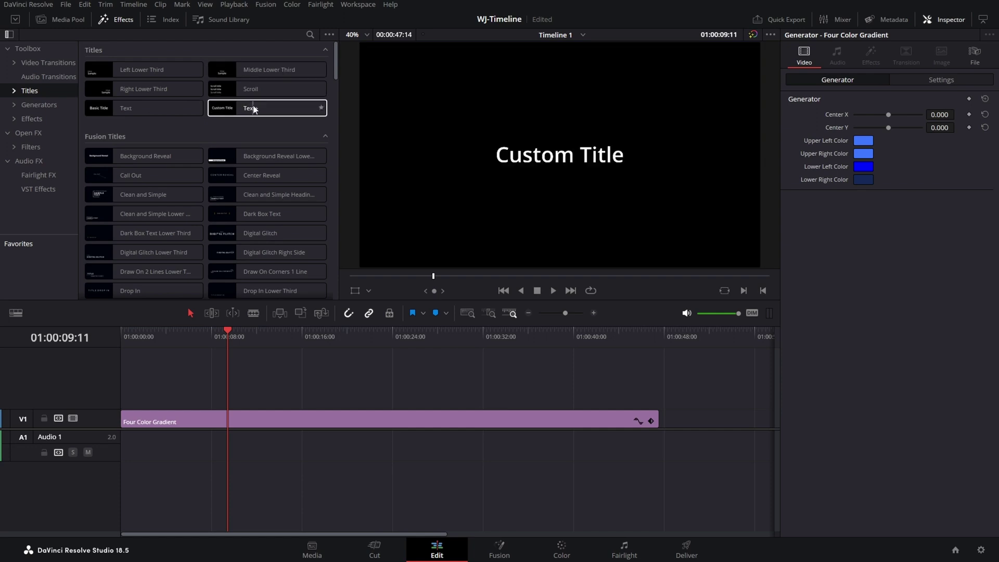
{"action": "left_click", "coordinate": [236, 113]}
{"action": "left_click_drag", "start_coordinate": [236, 109], "coordinate": [295, 400]}
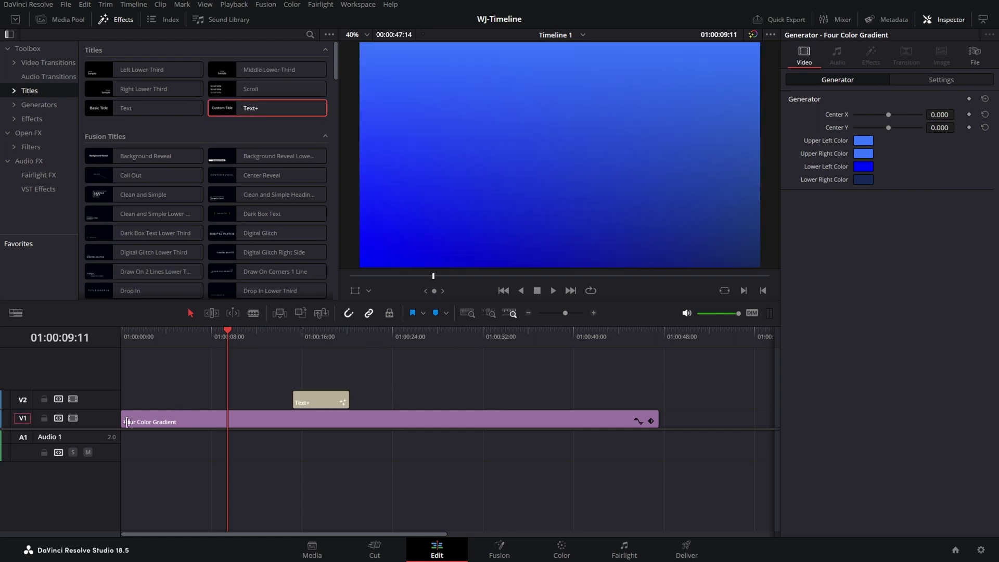
{"action": "left_click_drag", "start_coordinate": [94, 429], "coordinate": [113, 483]}
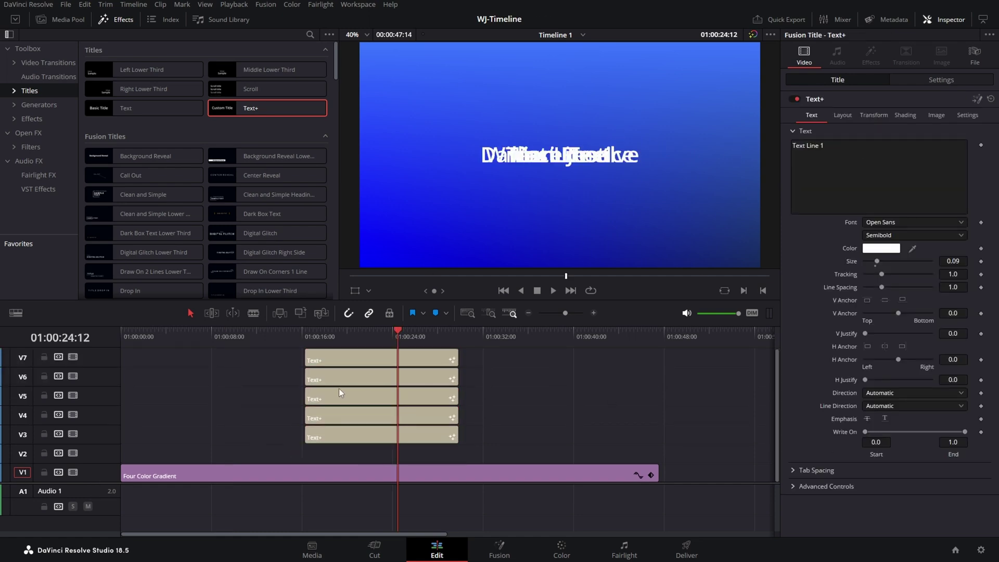
- Raise the Text+ title on track V7 by setting its Position Y to 362
{"action": "left_click", "coordinate": [427, 363]}
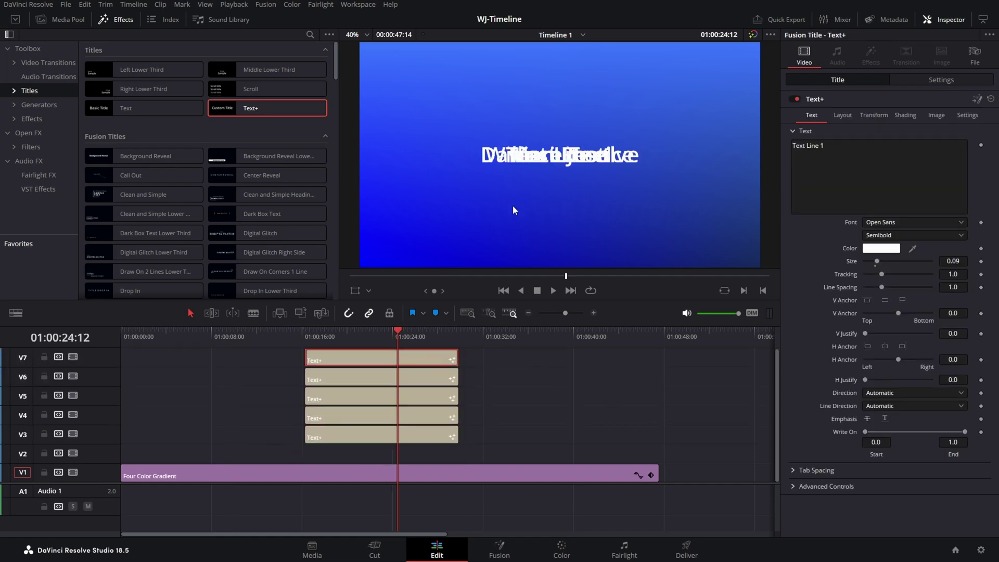
{"action": "key", "text": "Left"}
{"action": "key", "text": "Left"}
{"action": "key", "text": "Left"}
{"action": "key", "text": "Left"}
{"action": "key", "text": "Left"}
{"action": "key", "text": "Left"}
{"action": "key", "text": "Left"}
{"action": "key", "text": "Left"}
{"action": "key", "text": "Left"}
{"action": "key", "text": "Left"}
{"action": "left_click", "coordinate": [408, 333]}
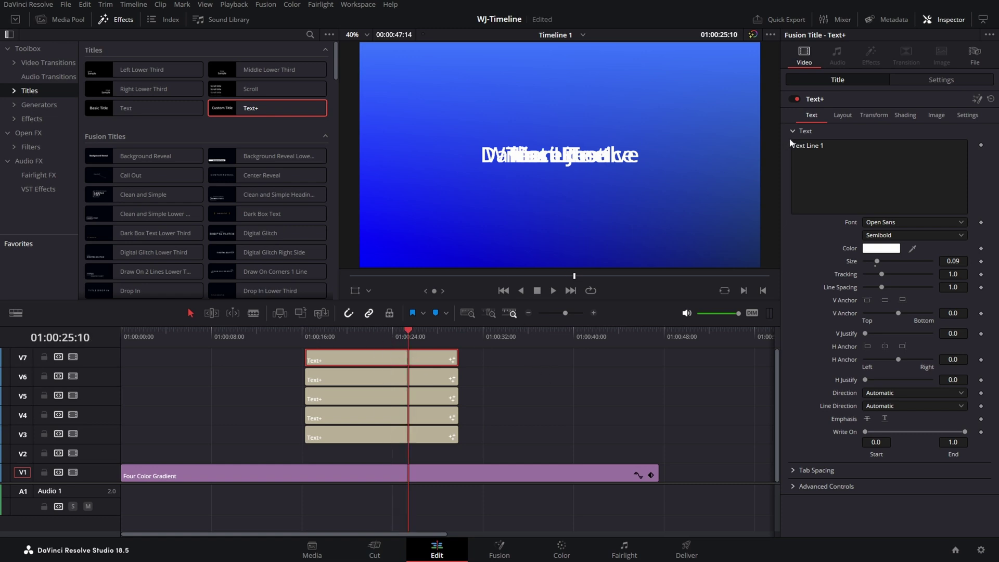
{"action": "left_click", "coordinate": [919, 85]}
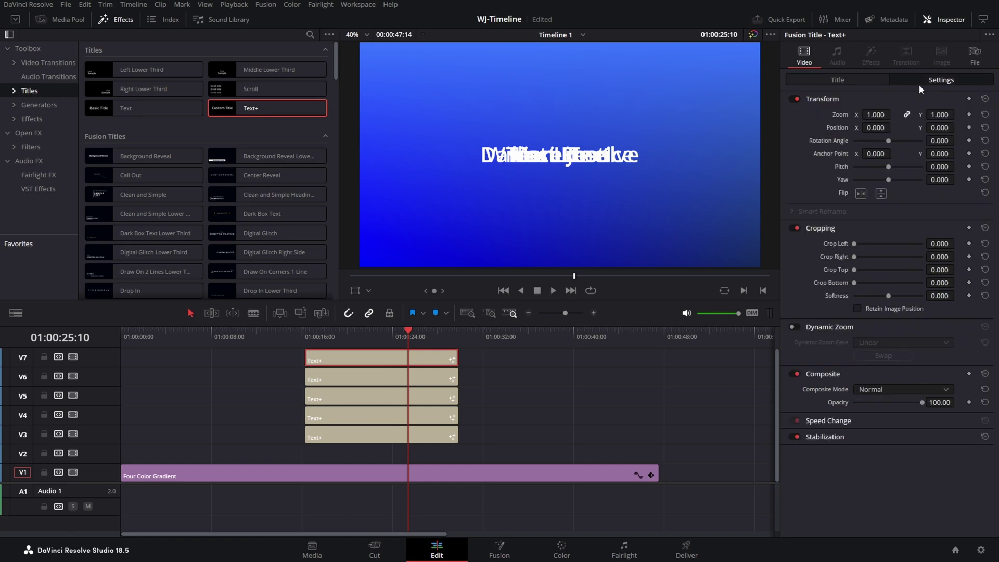
{"action": "left_click_drag", "start_coordinate": [943, 124], "coordinate": [908, 131]}
- Offset the Text+ titles on tracks V6 to V3 vertically so the five lines are stacked down the frame
{"action": "left_click", "coordinate": [420, 380]}
{"action": "left_click", "coordinate": [437, 395]}
{"action": "left_click", "coordinate": [365, 415]}
{"action": "left_click", "coordinate": [374, 434]}
- Shift the "Text Line 1" title on track V7 sideways by setting its Position X to -521
{"action": "left_click", "coordinate": [838, 79]}
{"action": "left_click", "coordinate": [843, 115]}
{"action": "left_click", "coordinate": [813, 115]}
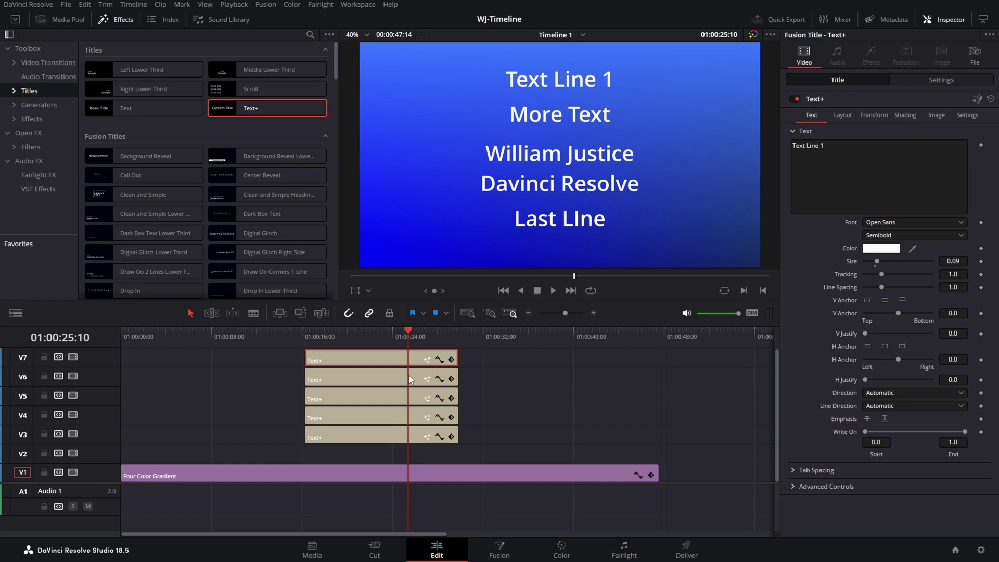
{"action": "left_click", "coordinate": [389, 383]}
{"action": "left_click", "coordinate": [388, 361]}
{"action": "left_click", "coordinate": [941, 78]}
{"action": "left_click_drag", "start_coordinate": [876, 127], "coordinate": [812, 127]}
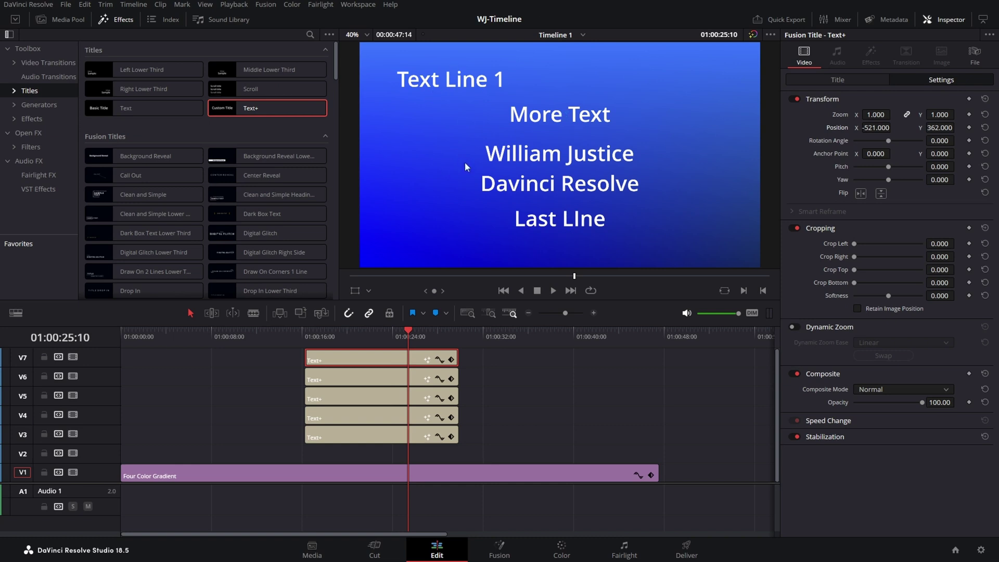
- Place the playhead at 01:00:23:20 over the titles and run the WJ-Timeline script
{"action": "left_click", "coordinate": [391, 338]}
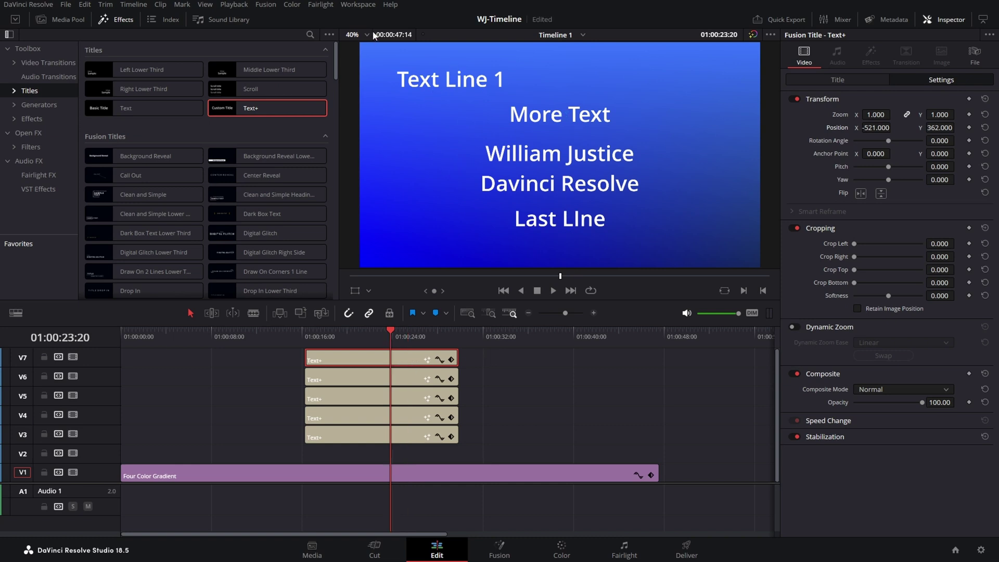
{"action": "left_click", "coordinate": [368, 6]}
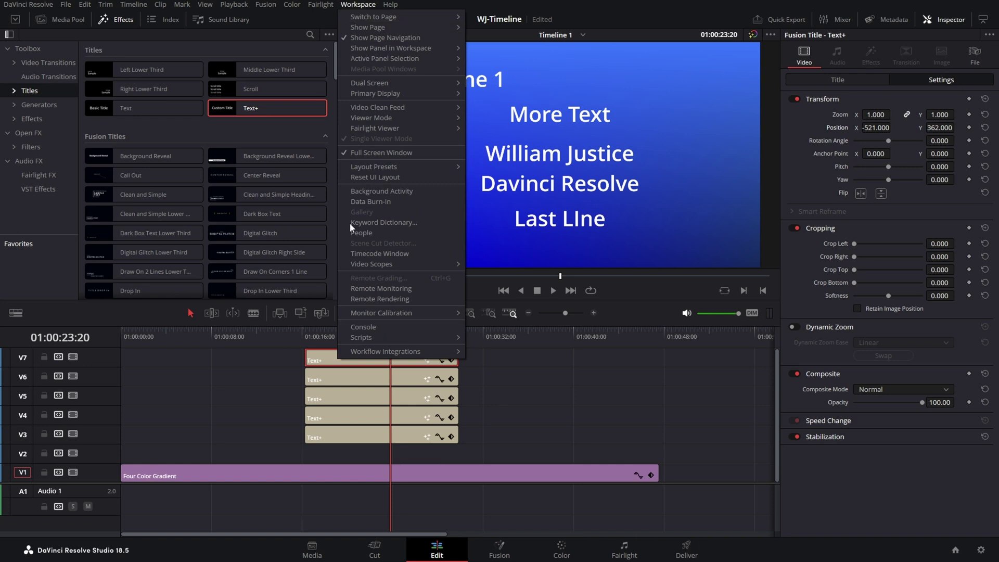
{"action": "mouse_move", "coordinate": [365, 338]}
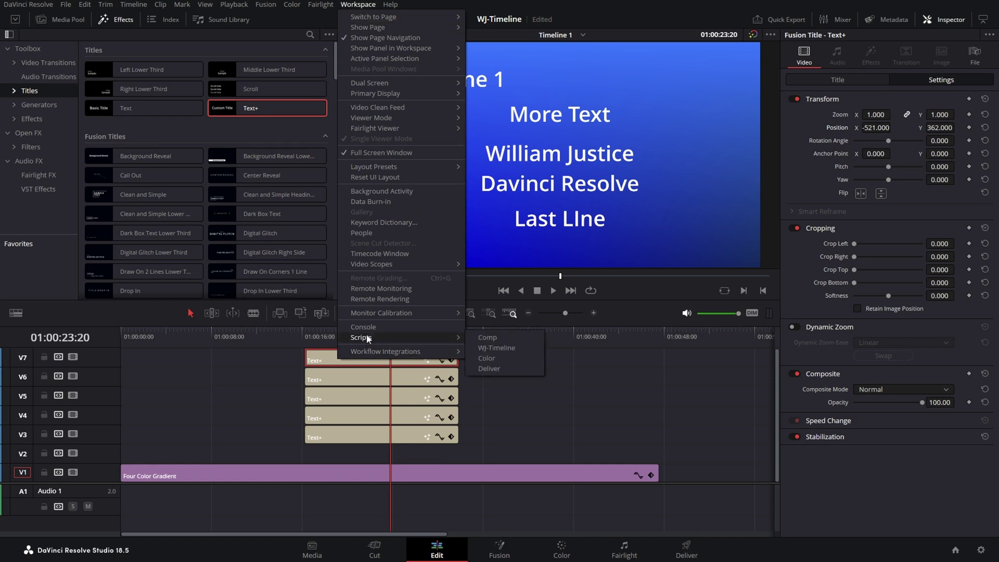
{"action": "left_click", "coordinate": [509, 348]}
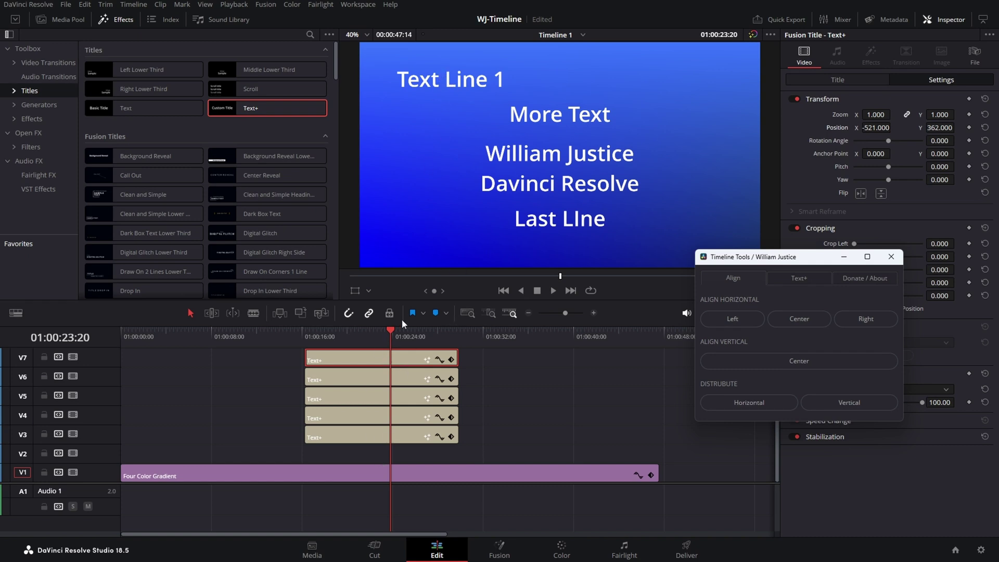
- Disable the Four Color Gradient clip on track V1 and place the playhead at 01:00:22:21 over the titles
{"action": "left_click", "coordinate": [400, 476]}
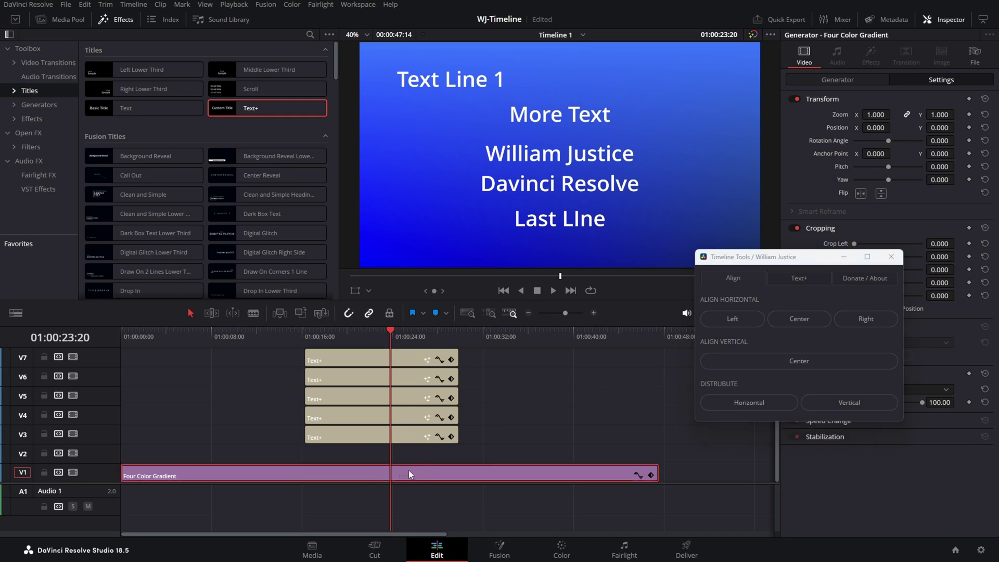
{"action": "key", "text": "d"}
{"action": "left_click", "coordinate": [380, 332]}
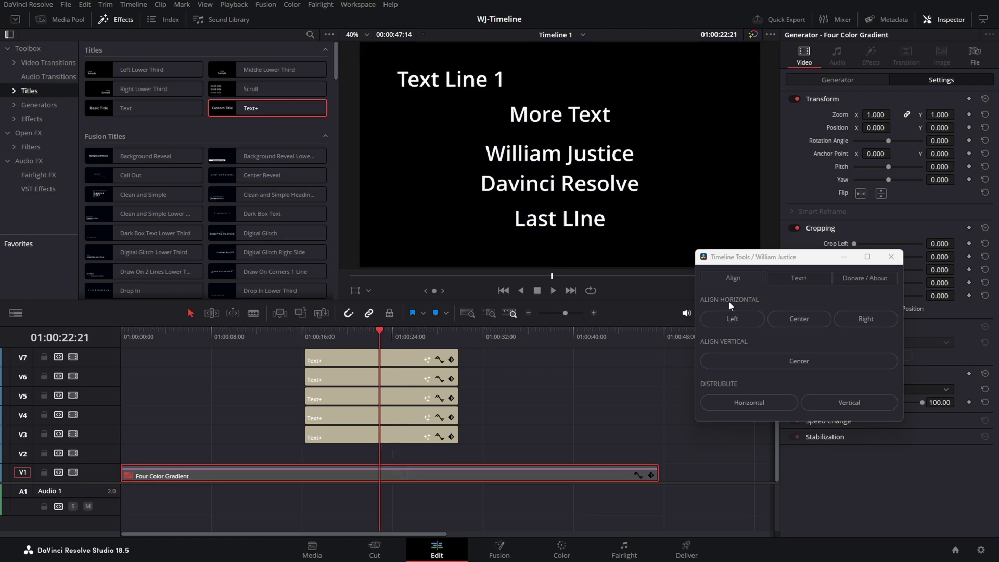
- Try the Left, Center and Right horizontal alignments on the stacked titles in turn
{"action": "left_click", "coordinate": [732, 319]}
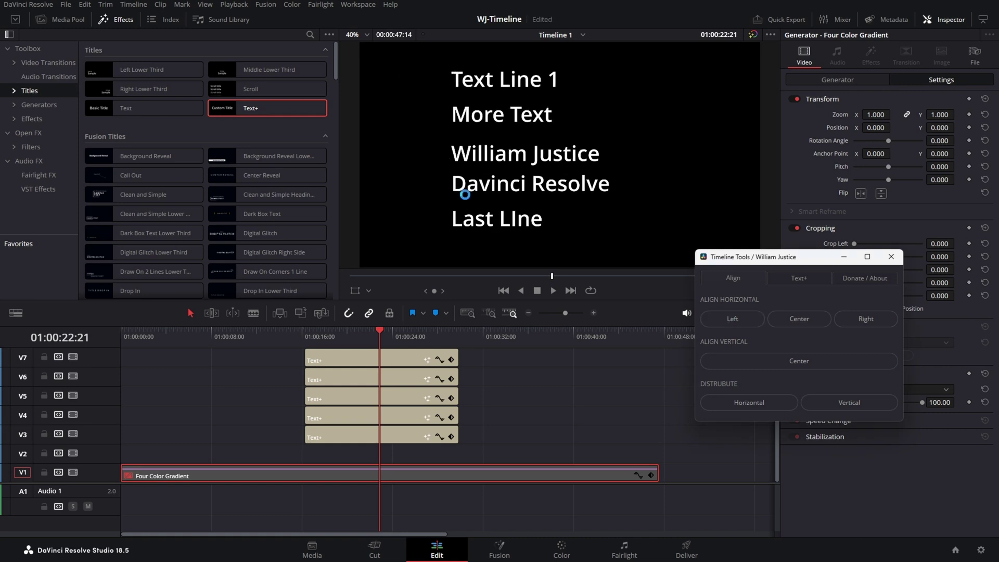
{"action": "left_click_drag", "start_coordinate": [728, 262], "coordinate": [744, 275]}
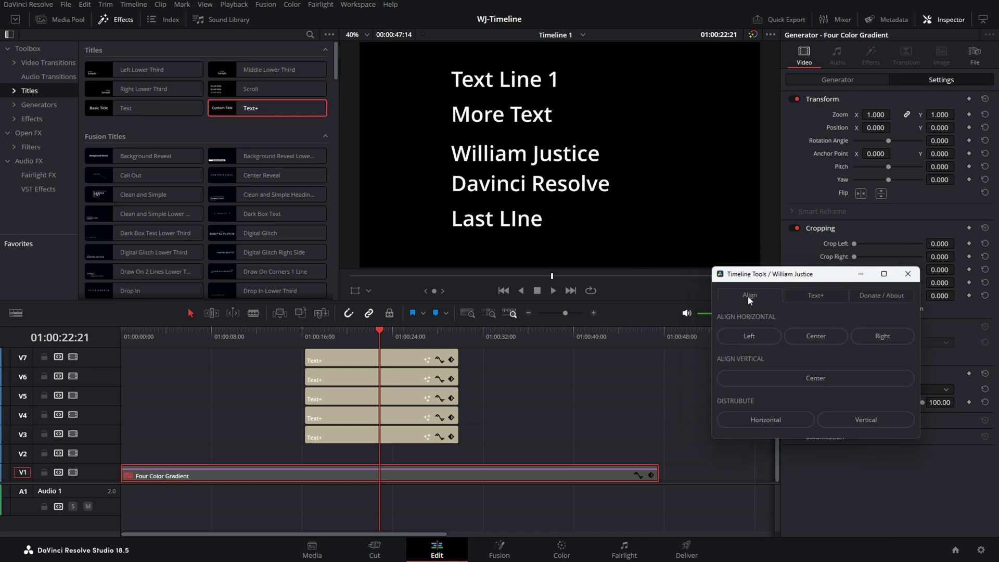
{"action": "left_click", "coordinate": [811, 339]}
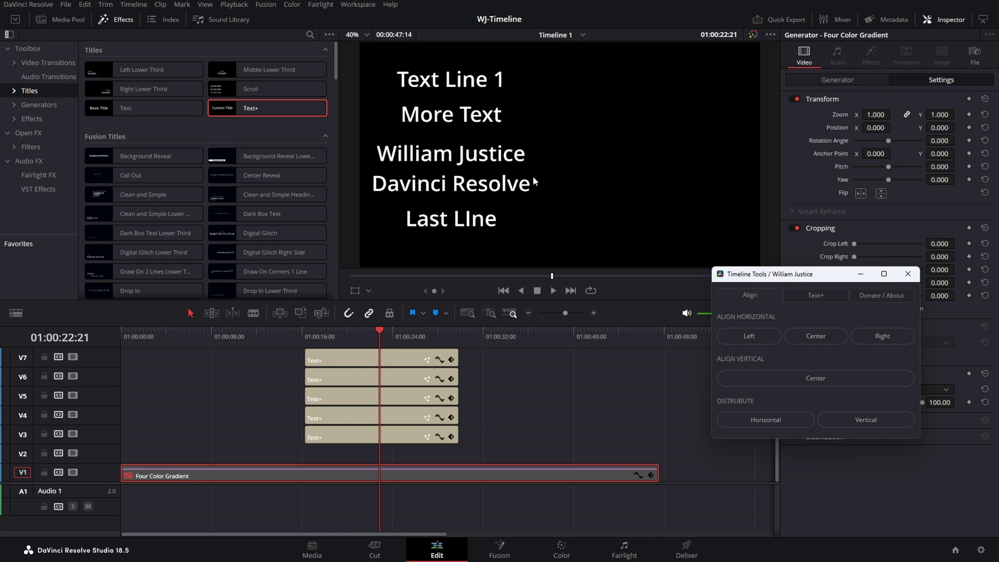
{"action": "left_click", "coordinate": [875, 338]}
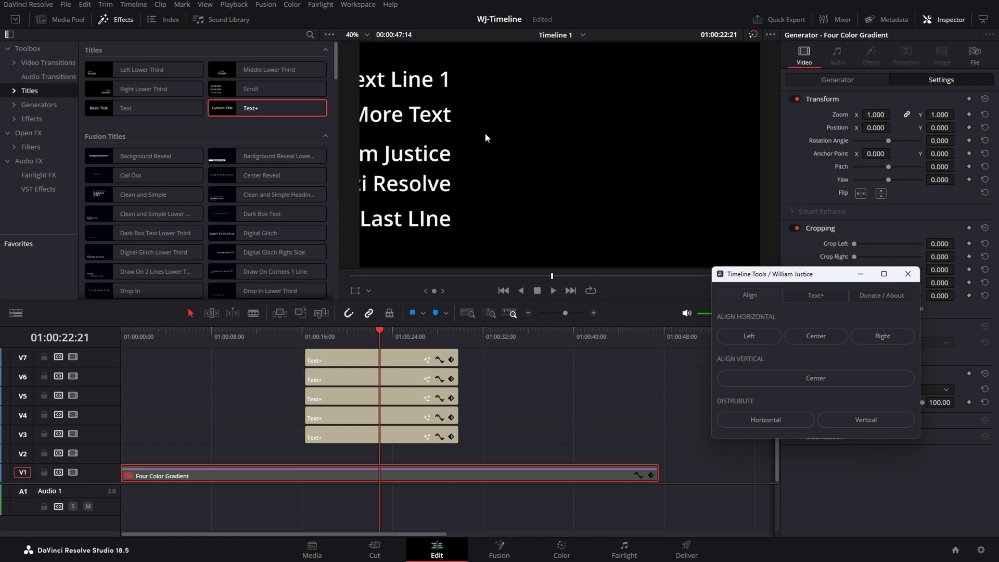
- Set the Position X of the title on track V7 to 758 and align all titles horizontally to the right
{"action": "left_click", "coordinate": [399, 357]}
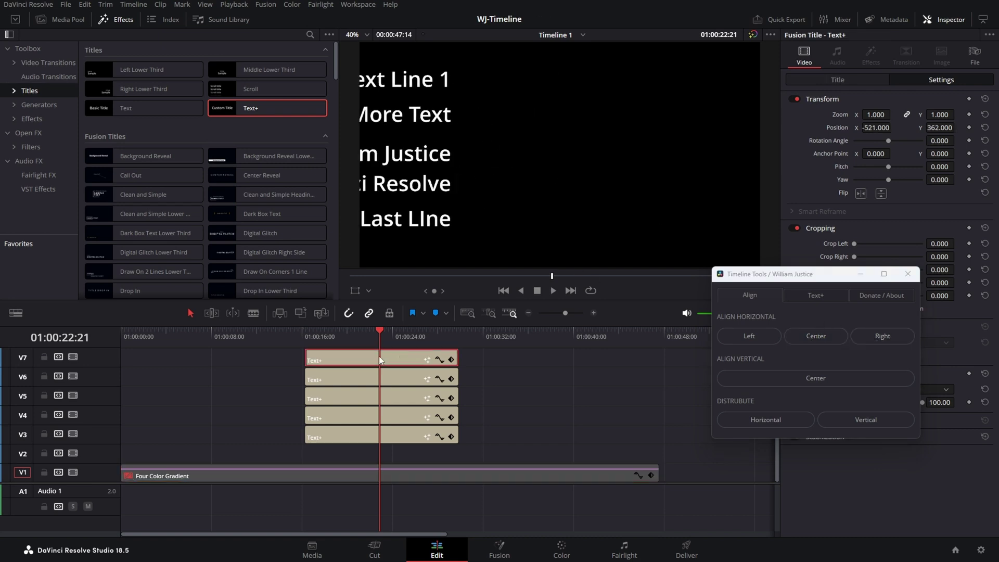
{"action": "left_click_drag", "start_coordinate": [878, 129], "coordinate": [901, 129]}
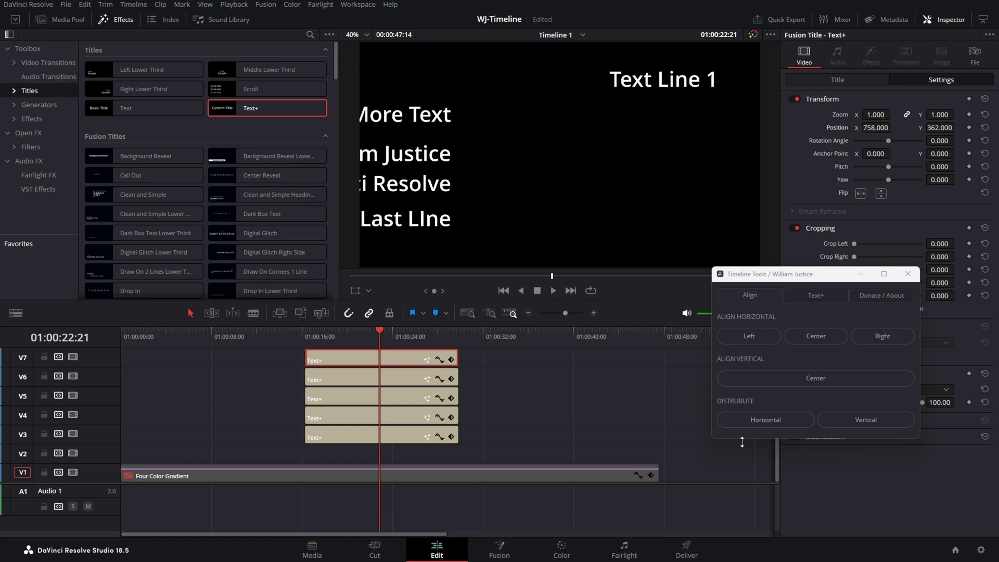
{"action": "left_click", "coordinate": [877, 338]}
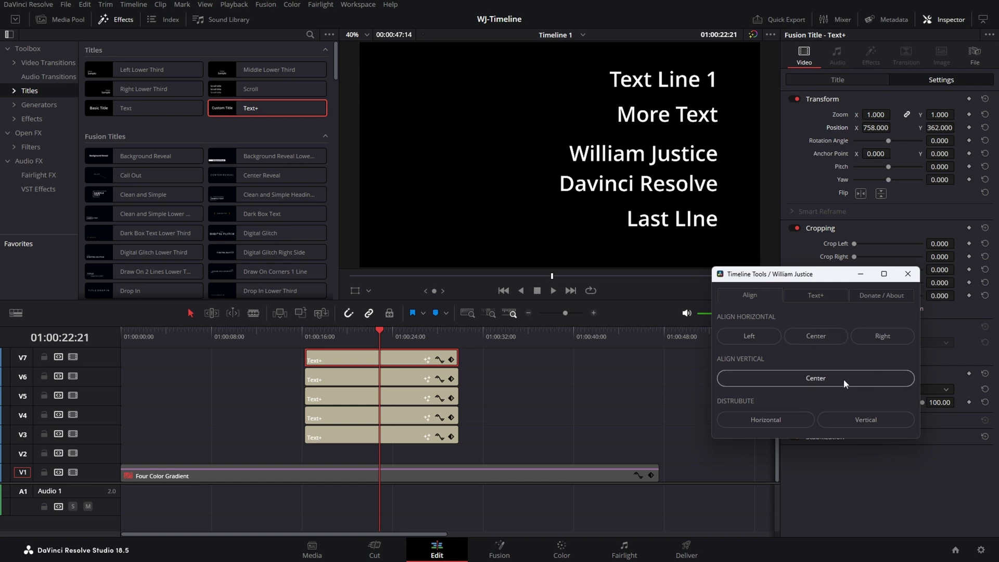
- Align all titles horizontally to the left while checking the V7 title's H Anchor and layout properties
{"action": "left_click_drag", "start_coordinate": [815, 277], "coordinate": [696, 298]}
{"action": "left_click", "coordinate": [831, 80]}
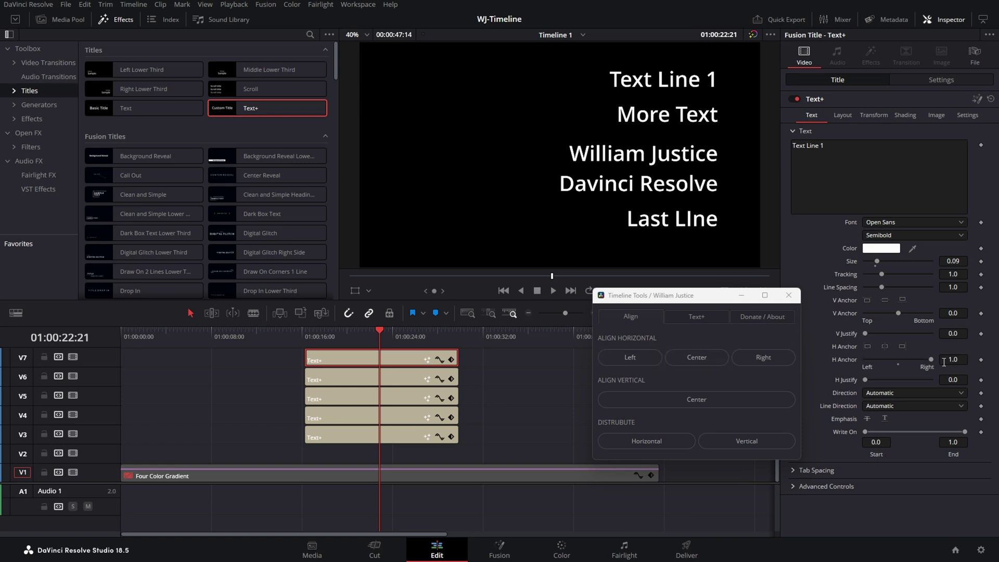
{"action": "left_click", "coordinate": [645, 356]}
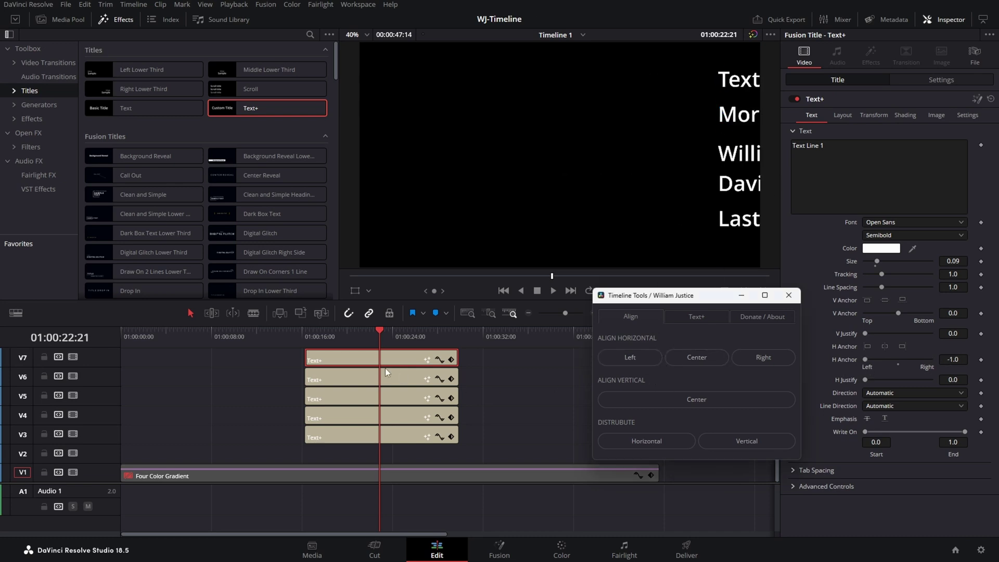
{"action": "left_click", "coordinate": [968, 115]}
{"action": "left_click", "coordinate": [835, 118]}
- Set the Position X of the V7 title to -616 and align the other titles to its left edge
{"action": "left_click", "coordinate": [947, 80]}
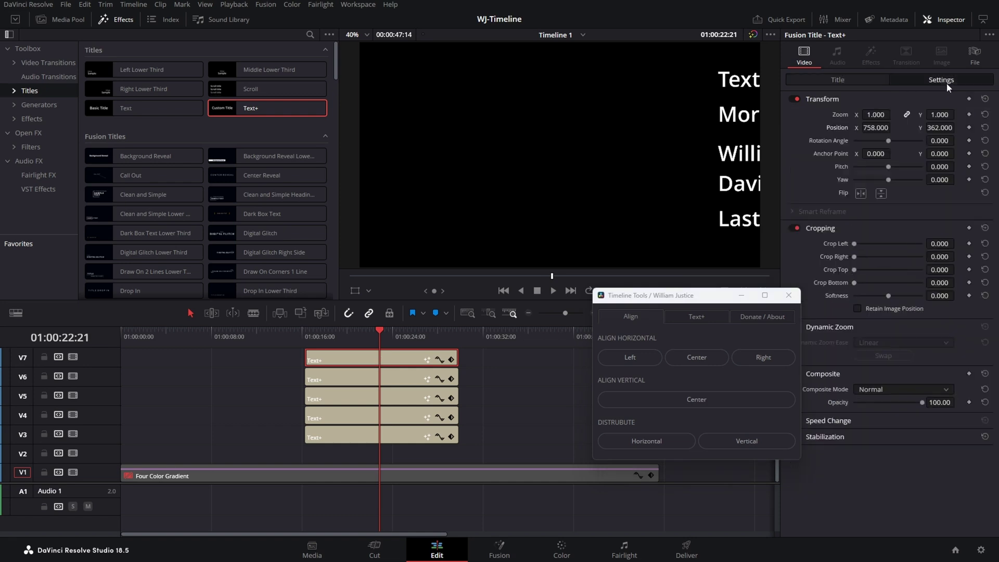
{"action": "left_click_drag", "start_coordinate": [894, 128], "coordinate": [872, 130]}
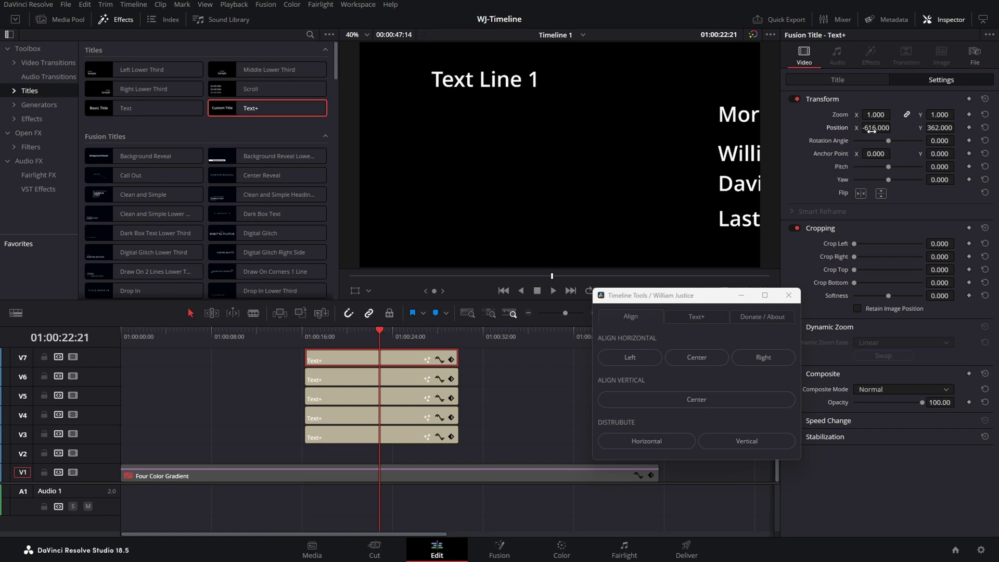
{"action": "left_click", "coordinate": [648, 361]}
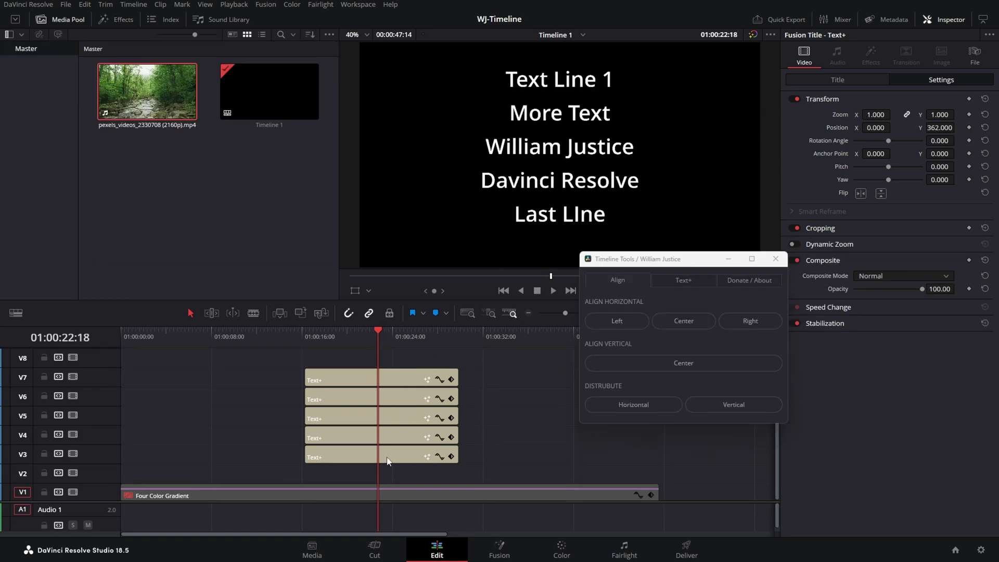
- Re-enable the Four Color Gradient clip on track V1 and move the Timeline Tools window aside
{"action": "left_click", "coordinate": [382, 491]}
{"action": "key", "text": "d"}
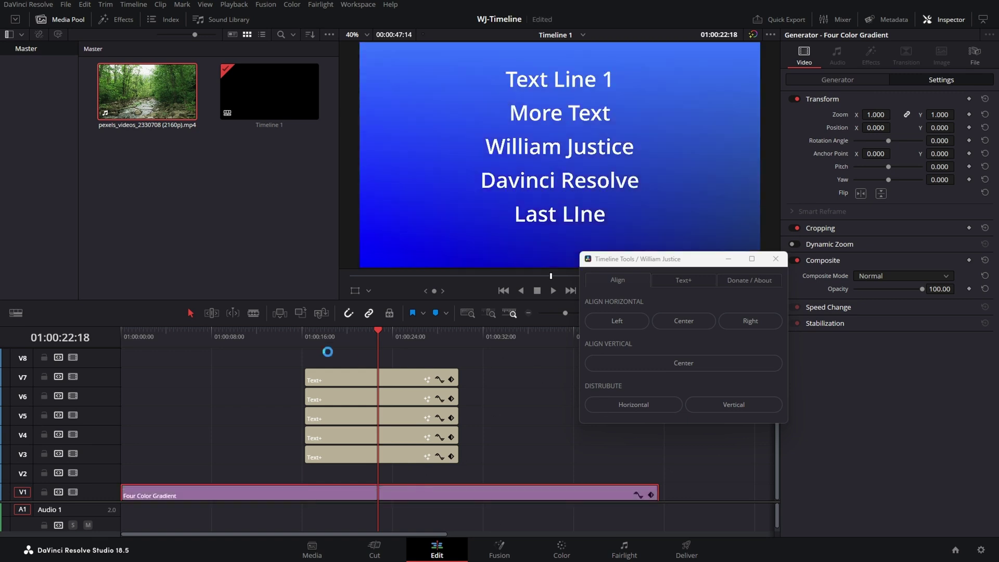
{"action": "left_click_drag", "start_coordinate": [594, 265], "coordinate": [679, 290]}
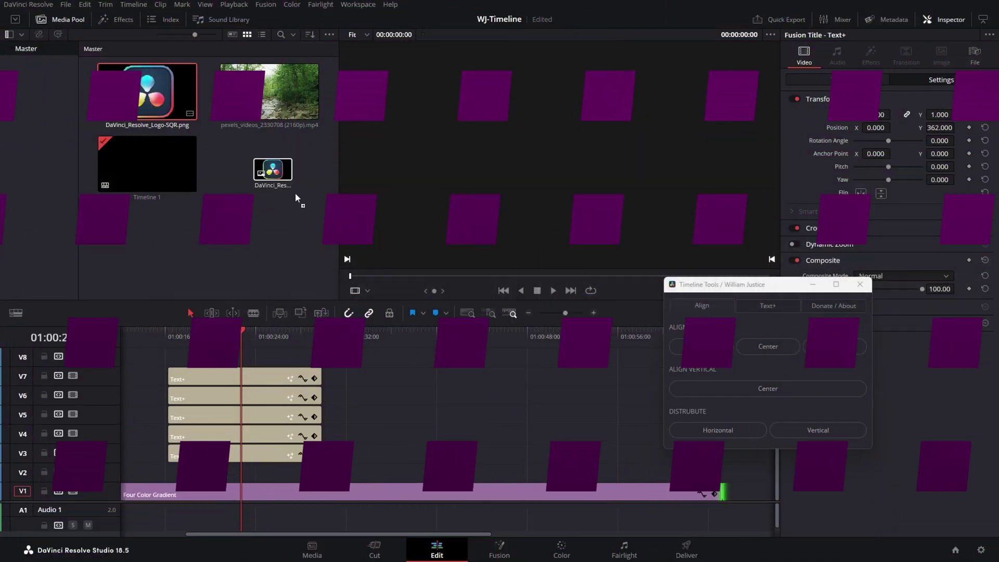
- Place DaVinci_Resolve_Logo-SQR.png on track V3 after the titles and scale it down to a Zoom of 0.220
{"action": "left_click_drag", "start_coordinate": [295, 197], "coordinate": [589, 455]}
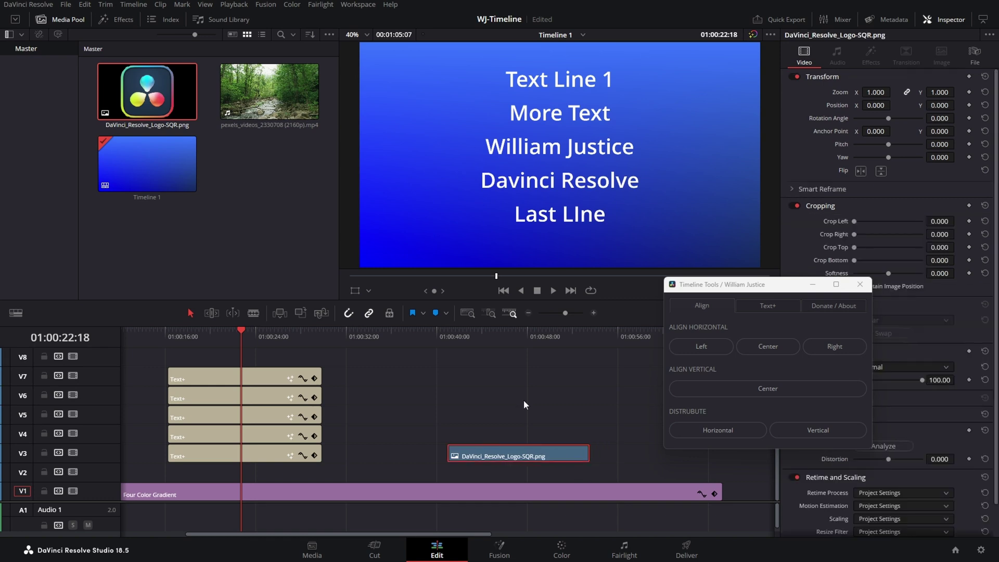
{"action": "left_click", "coordinate": [495, 348]}
{"action": "mouse_move", "coordinate": [495, 344]}
{"action": "left_mouse_down"}
{"action": "mouse_move", "coordinate": [430, 336]}
{"action": "mouse_move", "coordinate": [498, 338]}
{"action": "left_mouse_up"}
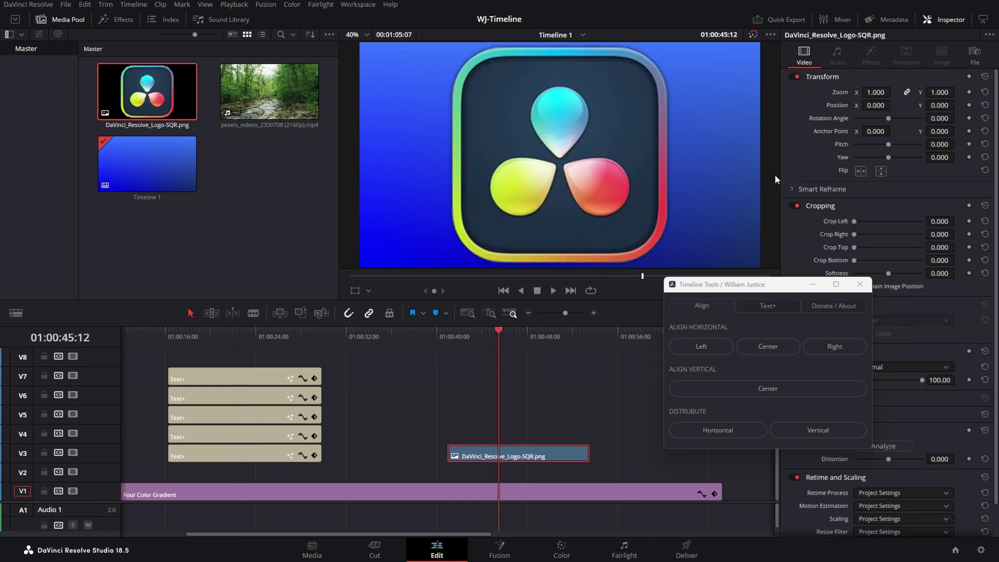
{"action": "left_click_drag", "start_coordinate": [848, 95], "coordinate": [781, 95]}
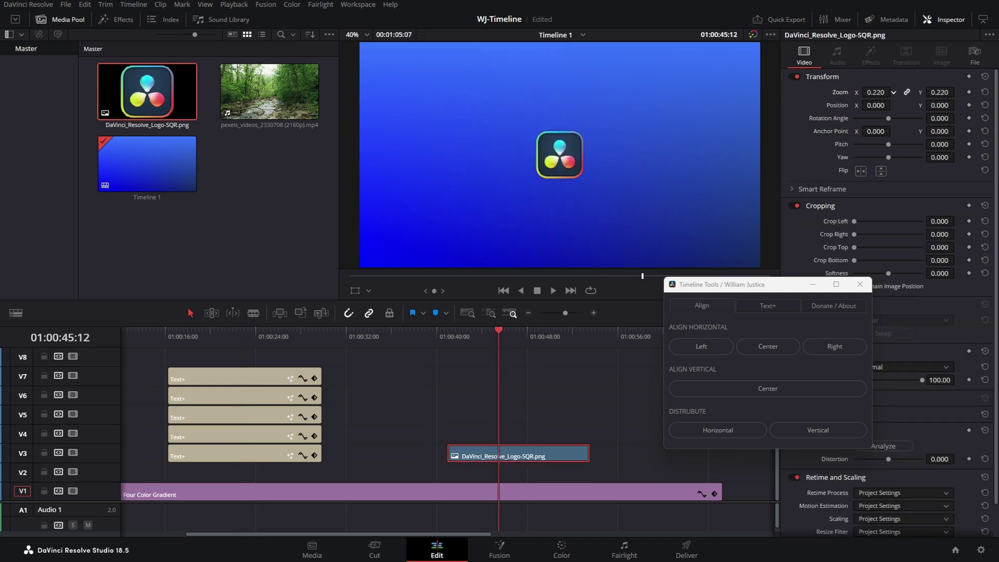
- Duplicate the logo clip onto tracks V4 to V6 and set the V6 copy's Position X to -1577
{"action": "left_click_drag", "start_coordinate": [518, 460], "coordinate": [518, 399]}
{"action": "left_click_drag", "start_coordinate": [876, 105], "coordinate": [901, 179]}
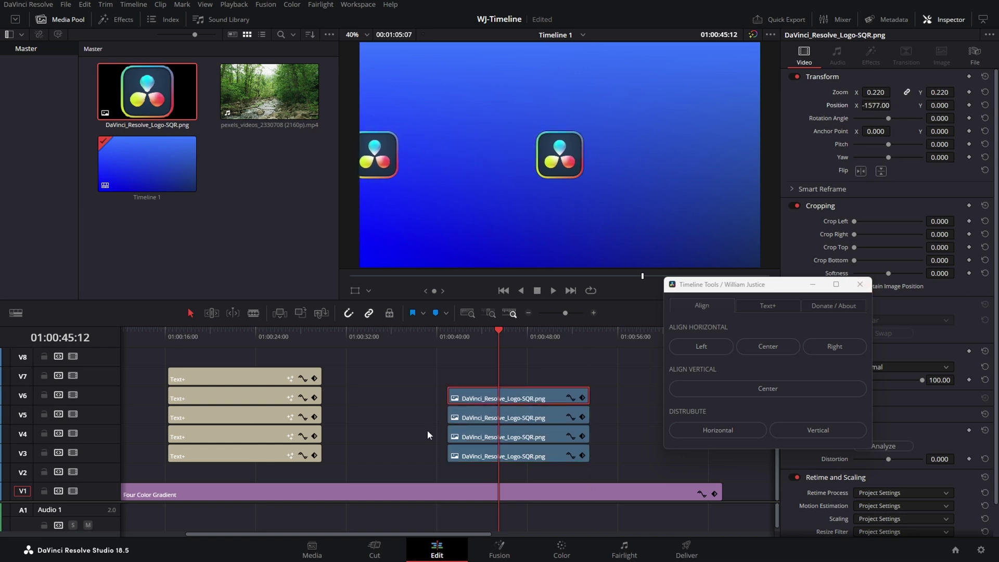
- Scatter the logos on tracks V3 to V5 to different positions across the frame
{"action": "left_click", "coordinate": [530, 437]}
{"action": "left_click", "coordinate": [531, 459]}
{"action": "left_click_drag", "start_coordinate": [876, 105], "coordinate": [943, 105]}
{"action": "left_click", "coordinate": [500, 417]}
{"action": "left_click_drag", "start_coordinate": [789, 289], "coordinate": [777, 287]}
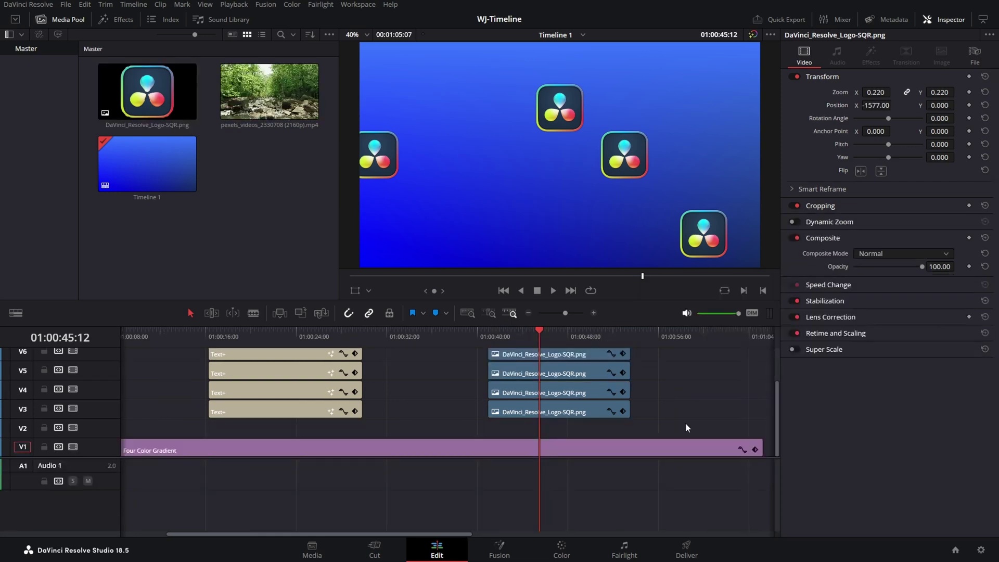
- Launch the WJ-Timeline script with the playhead on the scattered logo clips
{"action": "mouse_move", "coordinate": [546, 448]}
{"action": "left_mouse_down"}
{"action": "mouse_move", "coordinate": [565, 446]}
{"action": "mouse_move", "coordinate": [528, 448]}
{"action": "mouse_move", "coordinate": [549, 441]}
{"action": "left_mouse_up"}
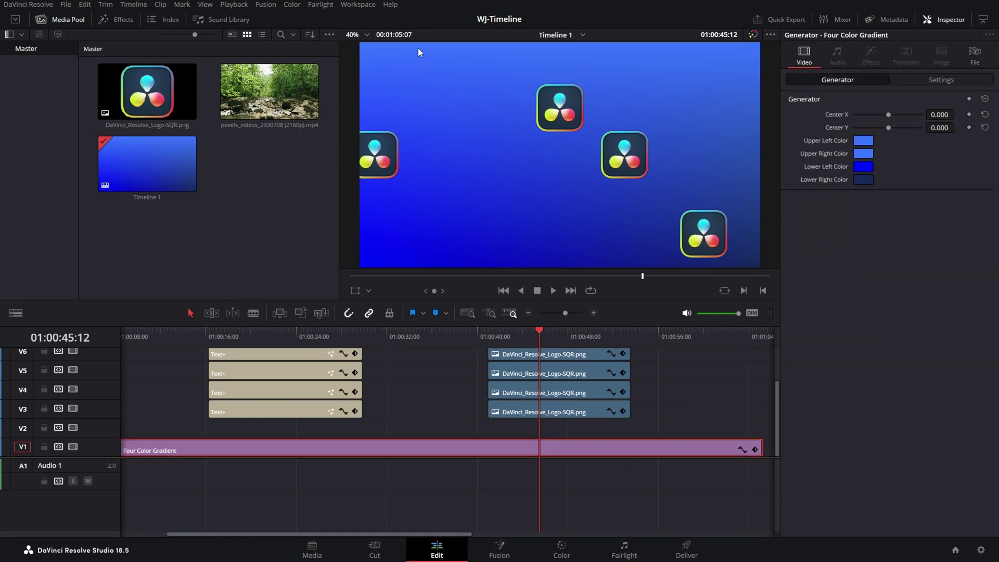
{"action": "left_click", "coordinate": [358, 4]}
{"action": "mouse_move", "coordinate": [391, 337]}
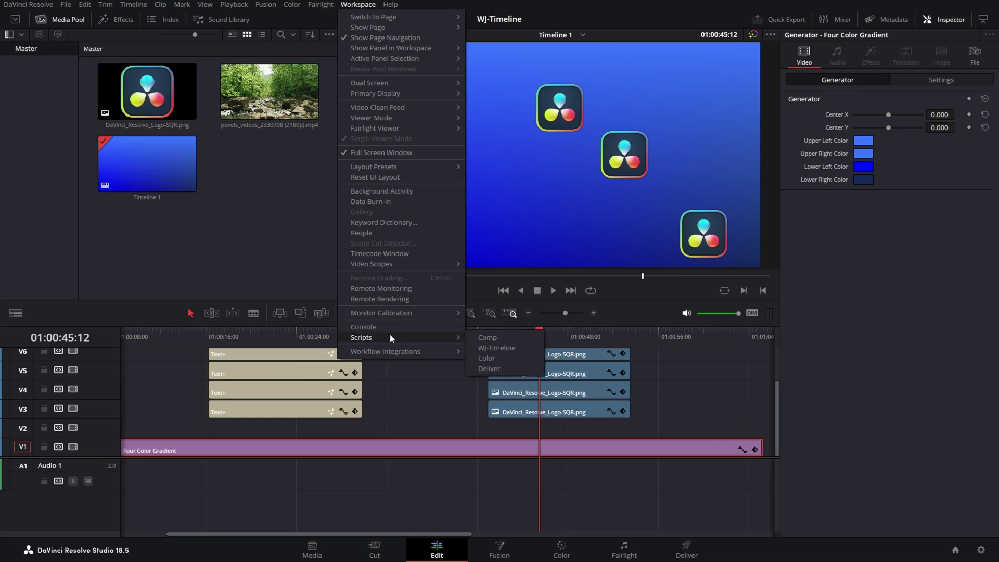
{"action": "left_click", "coordinate": [501, 349]}
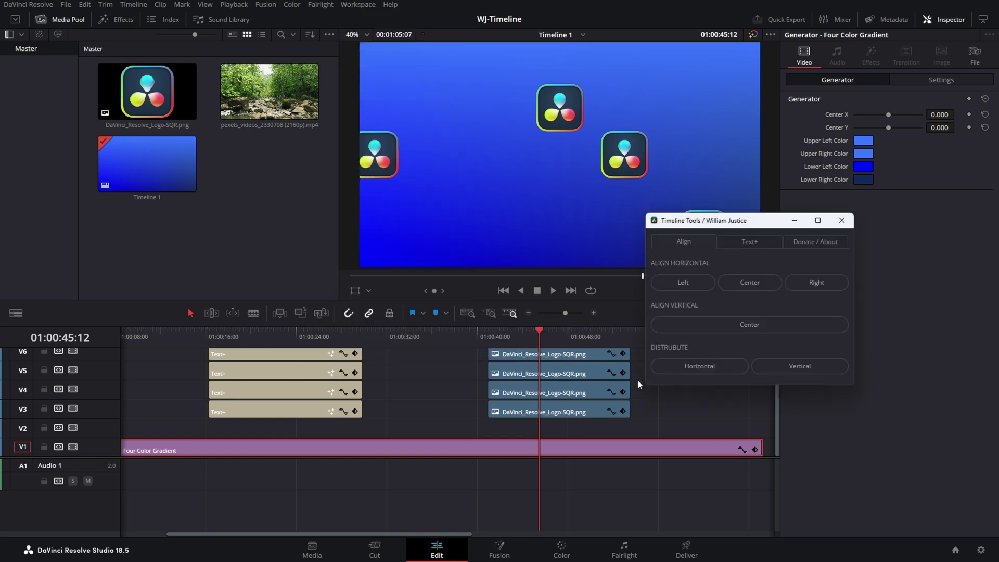
- Disable the Four Color Gradient clip on track V1 and move the Timeline Tools window clear of the viewer
{"action": "left_click", "coordinate": [529, 443]}
{"action": "key", "text": "d"}
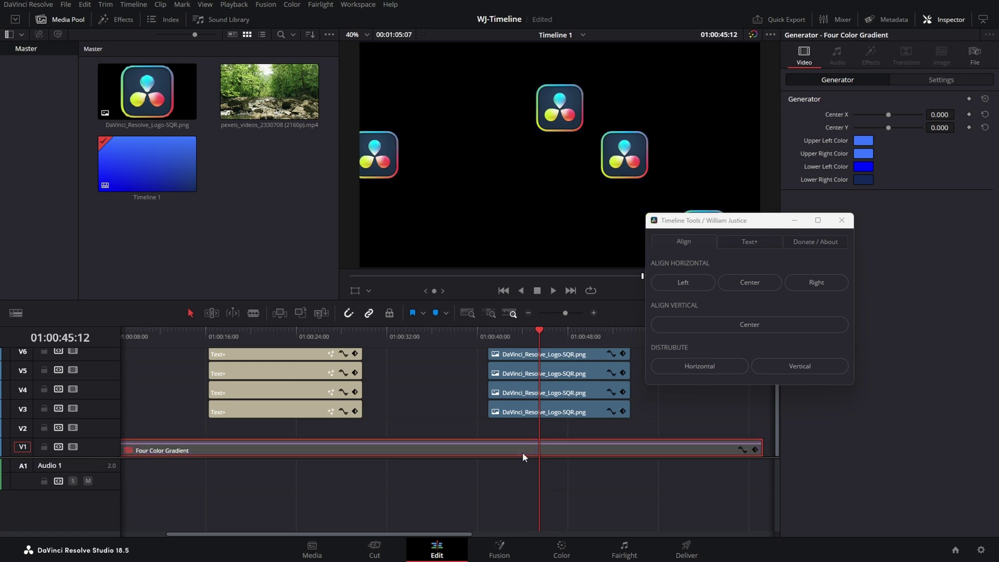
{"action": "left_click_drag", "start_coordinate": [692, 221], "coordinate": [794, 327]}
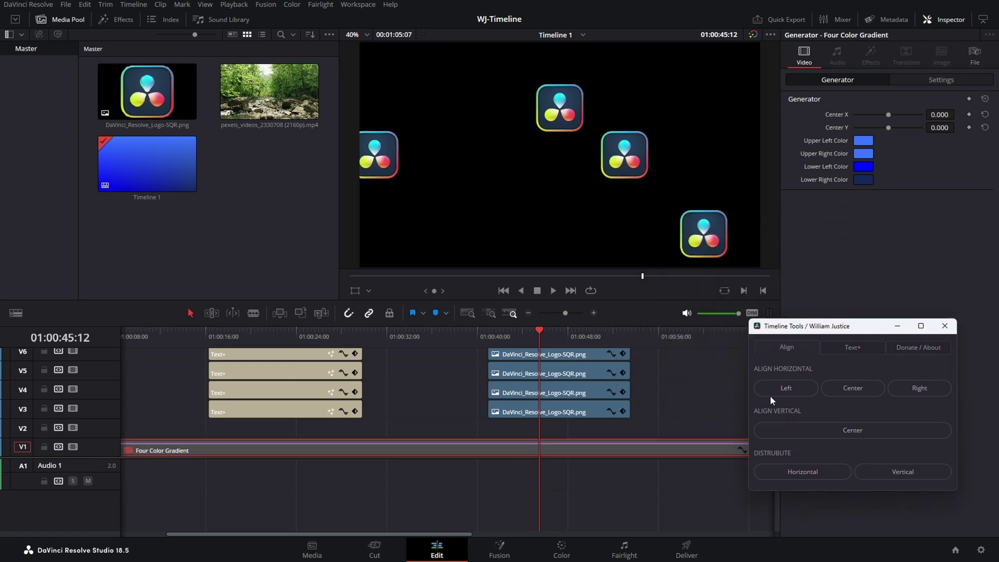
- Align the logos horizontally by center, set the V6 logo's Position X to -320 and align them by center again
{"action": "left_click", "coordinate": [863, 387]}
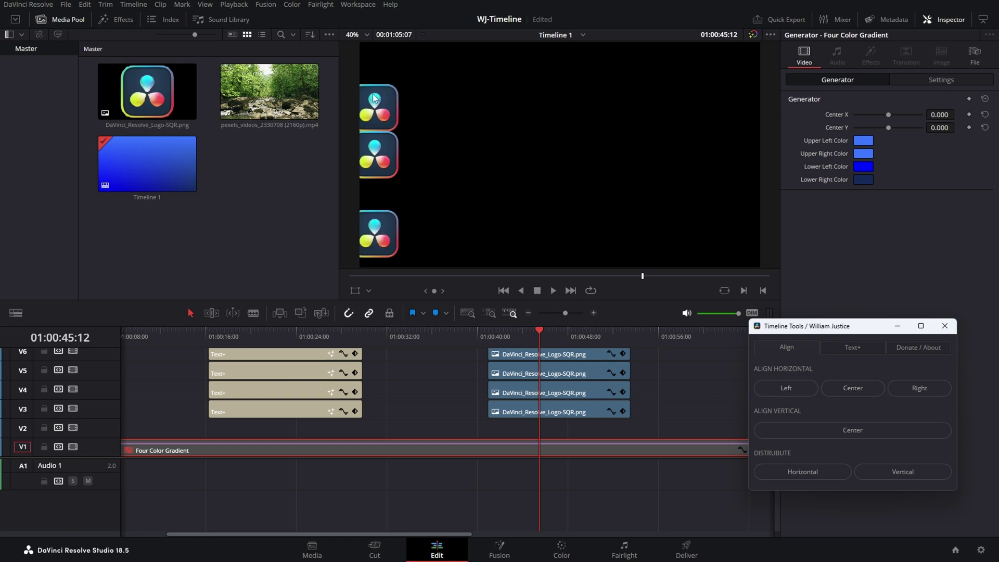
{"action": "left_click", "coordinate": [588, 355]}
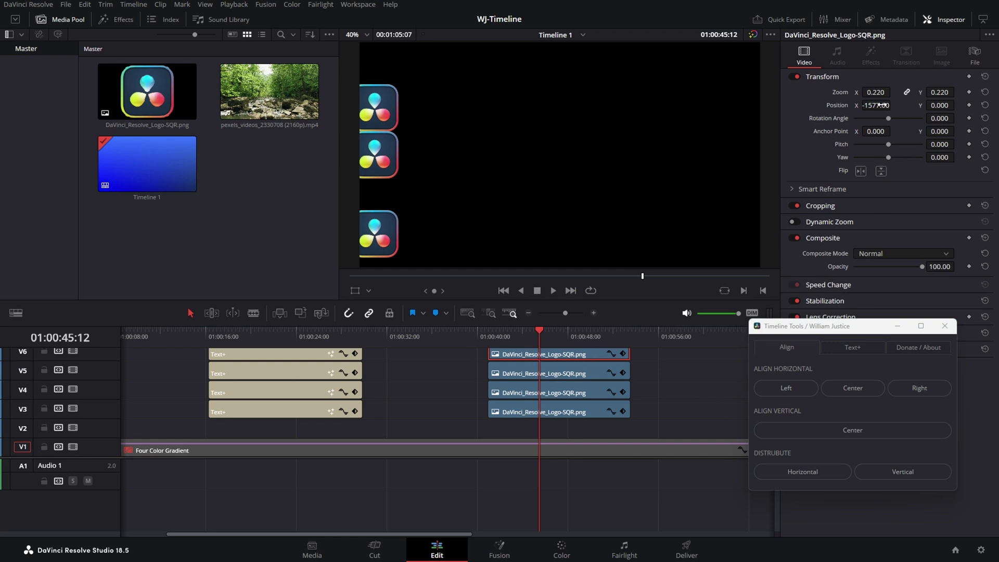
{"action": "left_click_drag", "start_coordinate": [885, 105], "coordinate": [908, 105]}
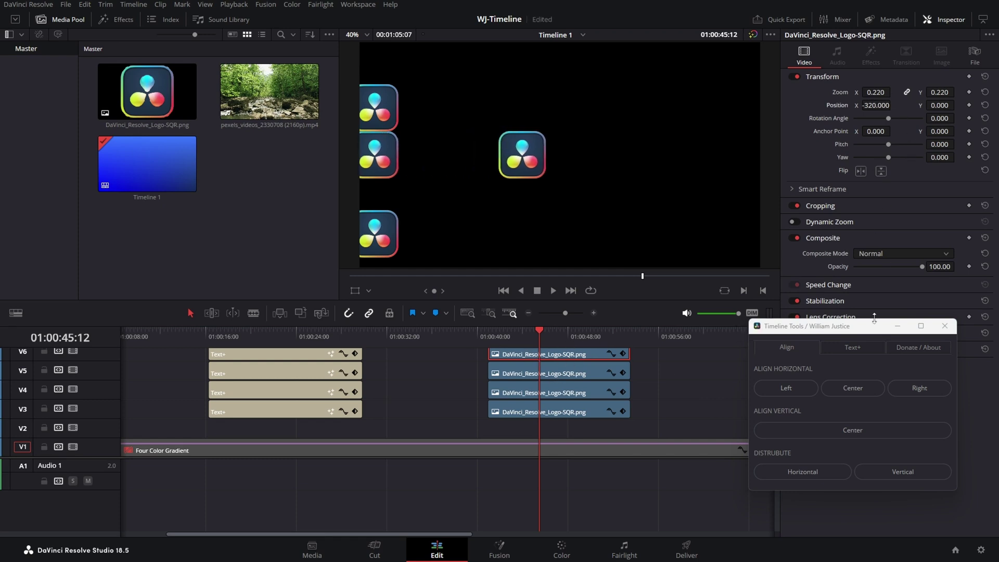
{"action": "left_click", "coordinate": [859, 389]}
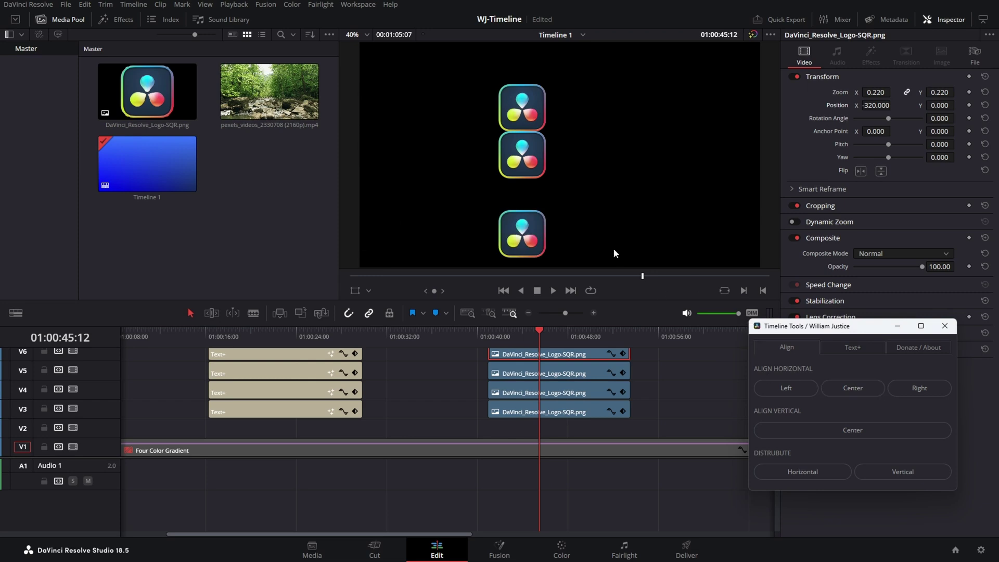
{"action": "left_click", "coordinate": [584, 488]}
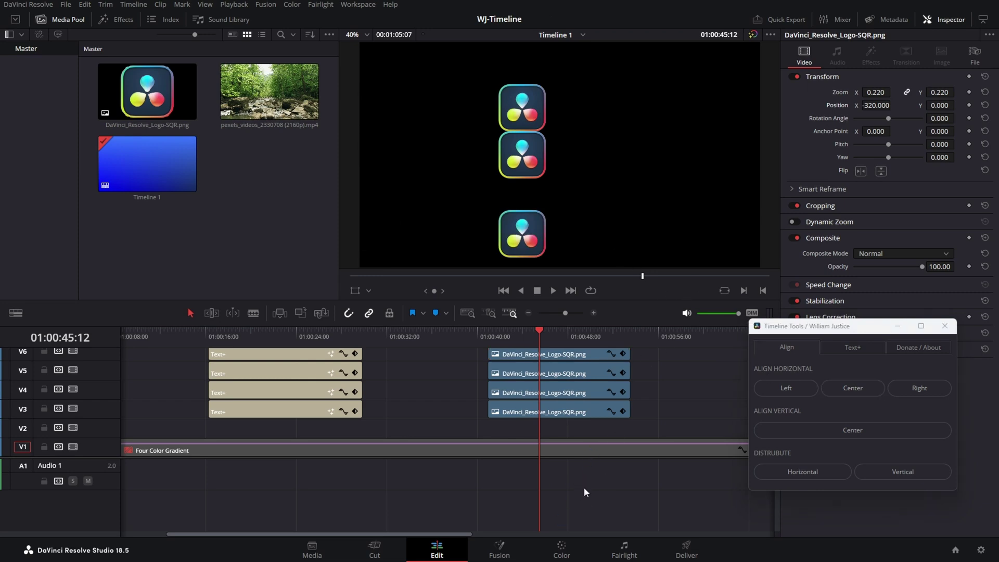
- Undo the horizontal center alignments and the V6 logo's Position X change
{"action": "key", "text": "ctrl+z"}
{"action": "key", "text": "ctrl+z"}
{"action": "key", "text": "ctrl+z"}
{"action": "key", "text": "ctrl+z"}
{"action": "key", "text": "ctrl+z"}
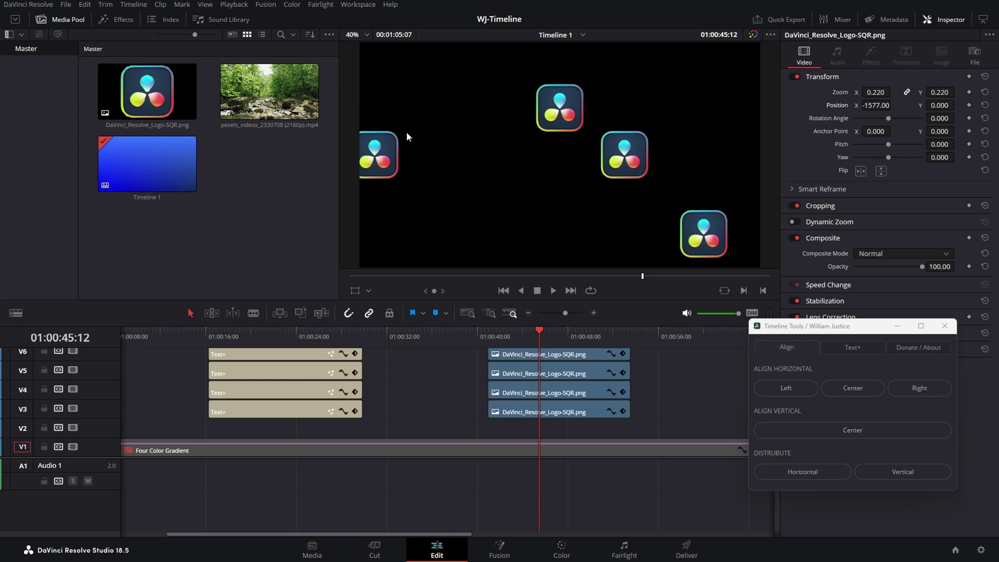
- Center the logos vertically and distribute them horizontally, redistributing after setting the V6 logo's Position X to -1172
{"action": "left_click", "coordinate": [869, 432]}
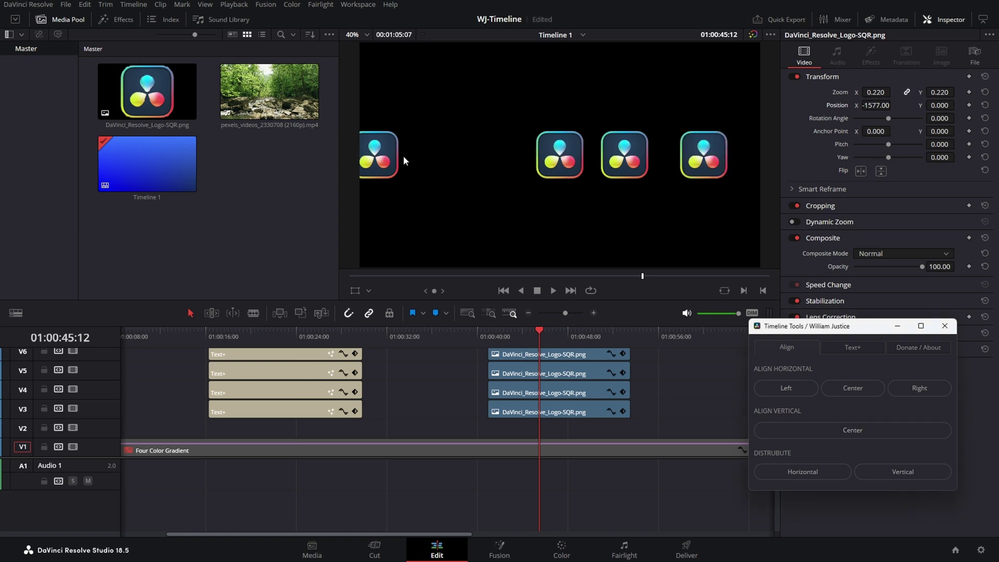
{"action": "left_click", "coordinate": [806, 473]}
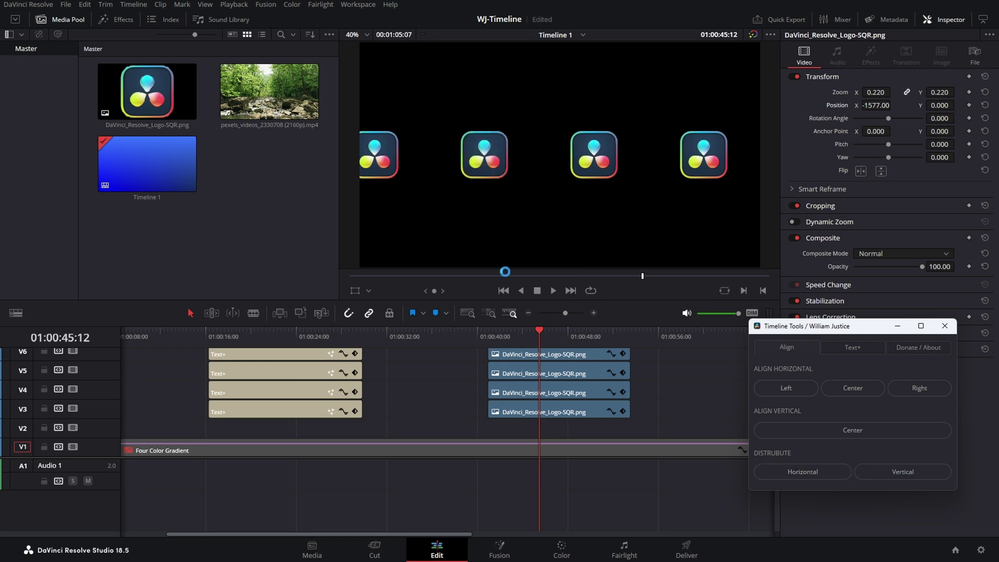
{"action": "left_click", "coordinate": [528, 358]}
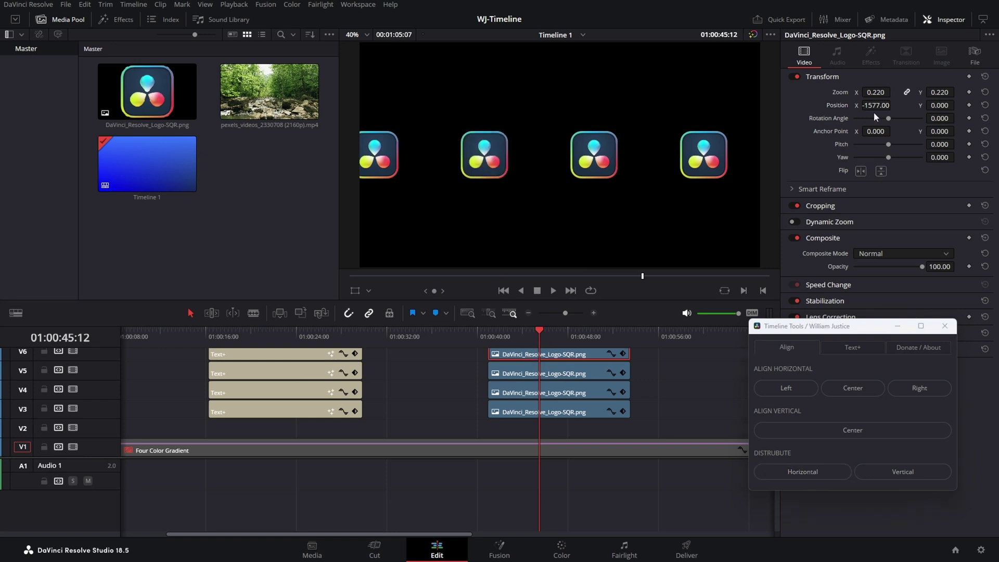
{"action": "left_click_drag", "start_coordinate": [877, 105], "coordinate": [905, 105]}
{"action": "left_click", "coordinate": [812, 473]}
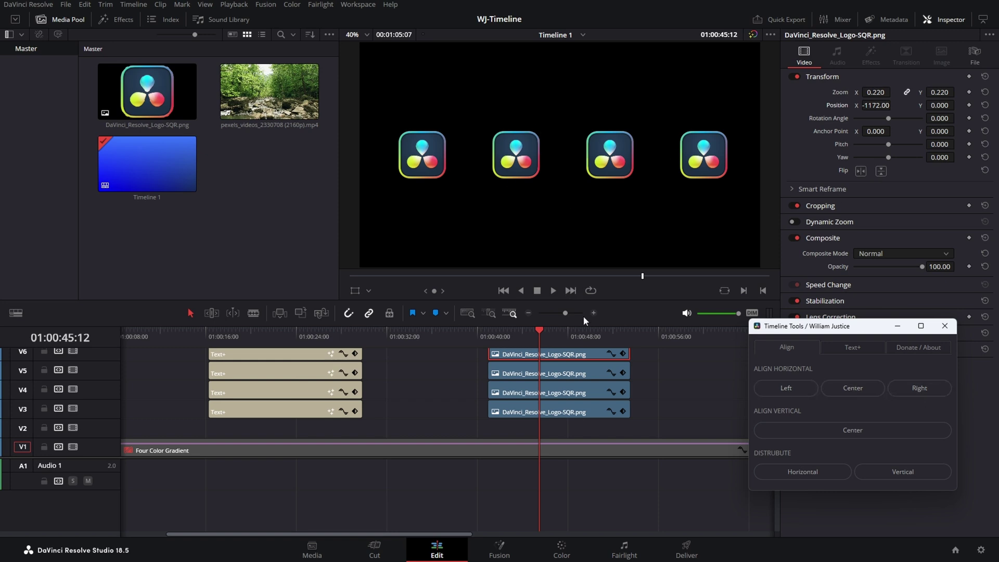
- Style the "Text Line 1" title on V7 in orange Montserrat ExtraBold with size 0.0609 and tracking 1.165
{"action": "left_click", "coordinate": [276, 335]}
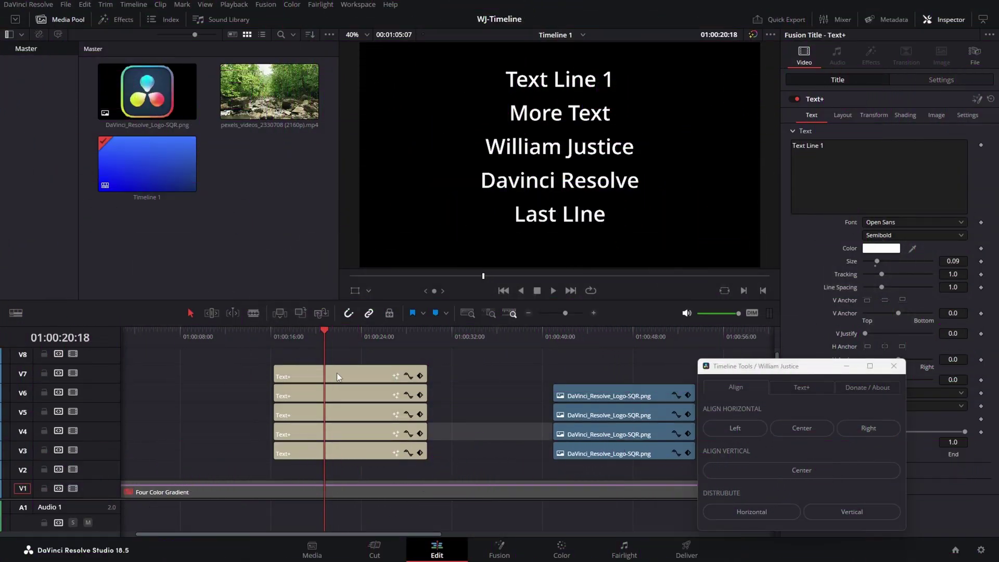
{"action": "left_click", "coordinate": [379, 377]}
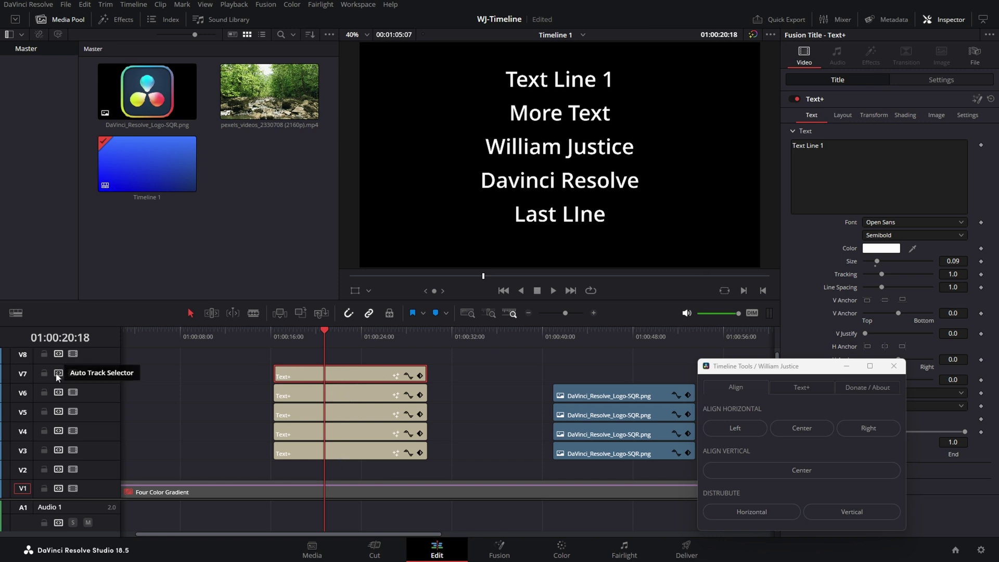
{"action": "left_click", "coordinate": [899, 221]}
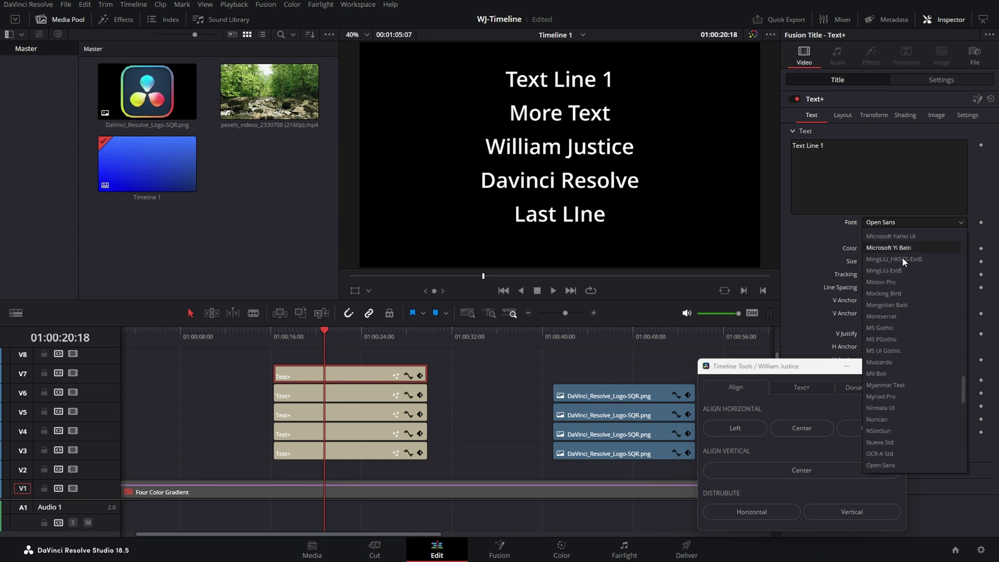
{"action": "left_click", "coordinate": [908, 313]}
{"action": "left_click_drag", "start_coordinate": [882, 275], "coordinate": [873, 262]}
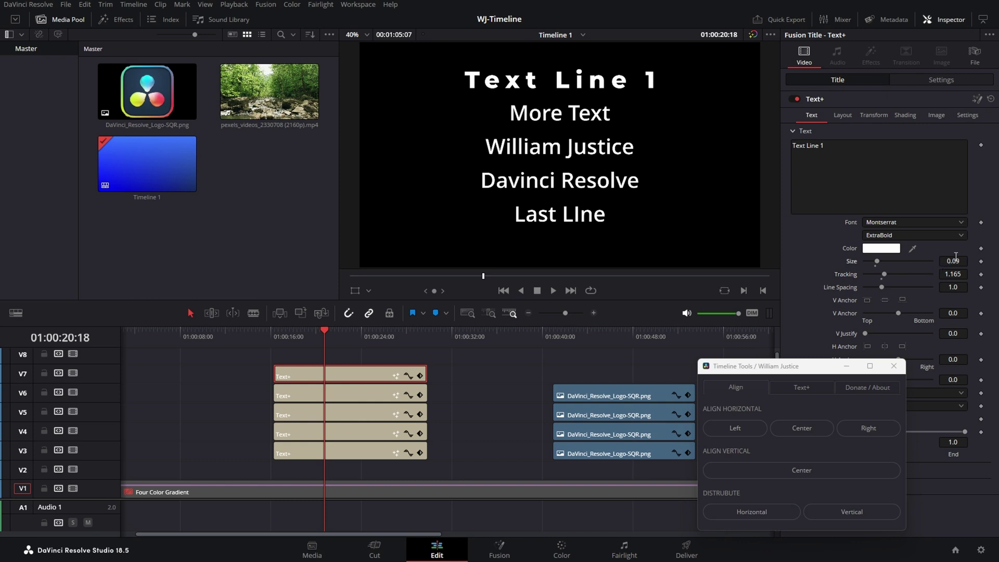
{"action": "left_click", "coordinate": [881, 248]}
{"action": "left_click_drag", "start_coordinate": [587, 202], "coordinate": [595, 189]}
{"action": "left_click", "coordinate": [605, 358]}
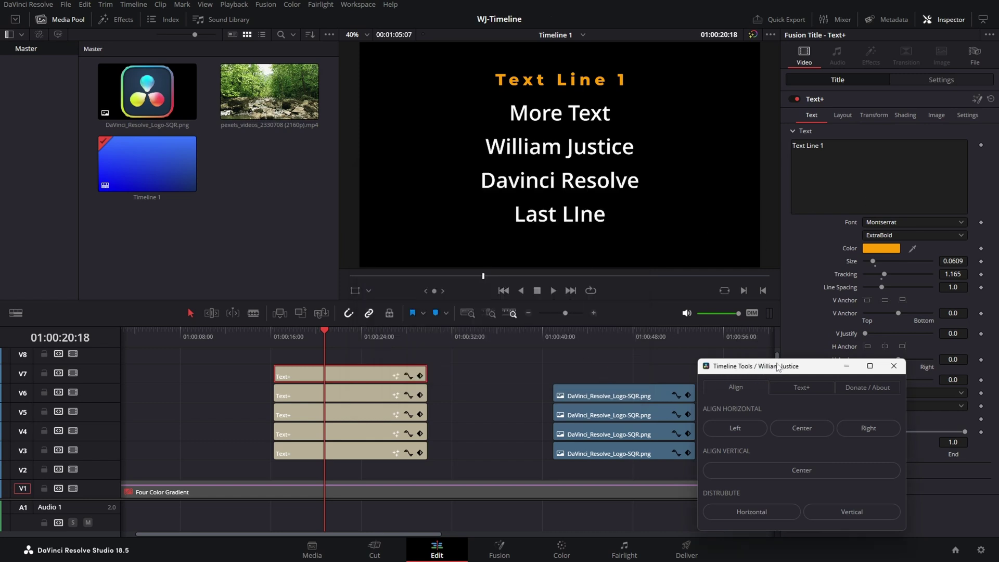
- Move the Timeline Tools window off the inspector settings and show its Text+ copy-style options
{"action": "left_click_drag", "start_coordinate": [778, 367], "coordinate": [709, 318]}
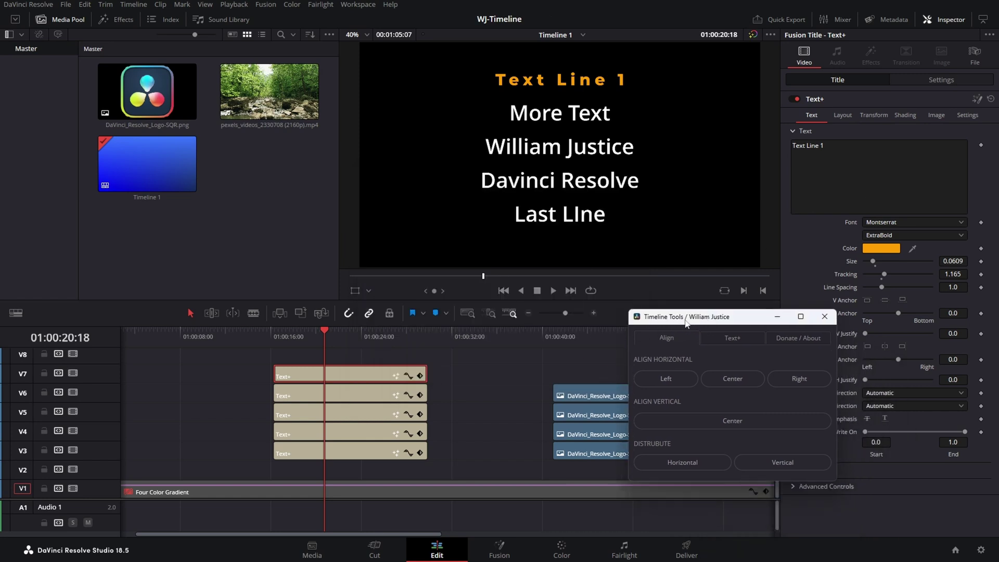
{"action": "left_click", "coordinate": [740, 341]}
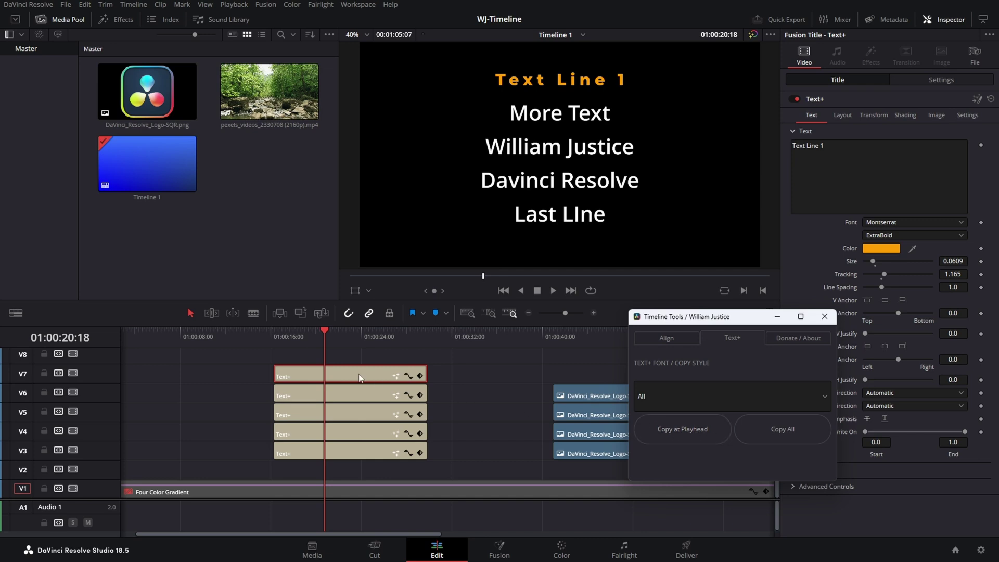
- Shift the logo clips later and place copies of the "More Text" and "Davinci Resolve" titles on V7 and V5 before them
{"action": "left_click_drag", "start_coordinate": [370, 400], "coordinate": [557, 365]}
{"action": "scroll", "coordinate": [505, 396], "scroll_direction": "right", "scroll_amount": 3}
{"action": "left_click_drag", "start_coordinate": [479, 386], "coordinate": [645, 403]}
{"action": "left_click_drag", "start_coordinate": [208, 435], "coordinate": [420, 388]}
{"action": "left_click", "coordinate": [414, 338]}
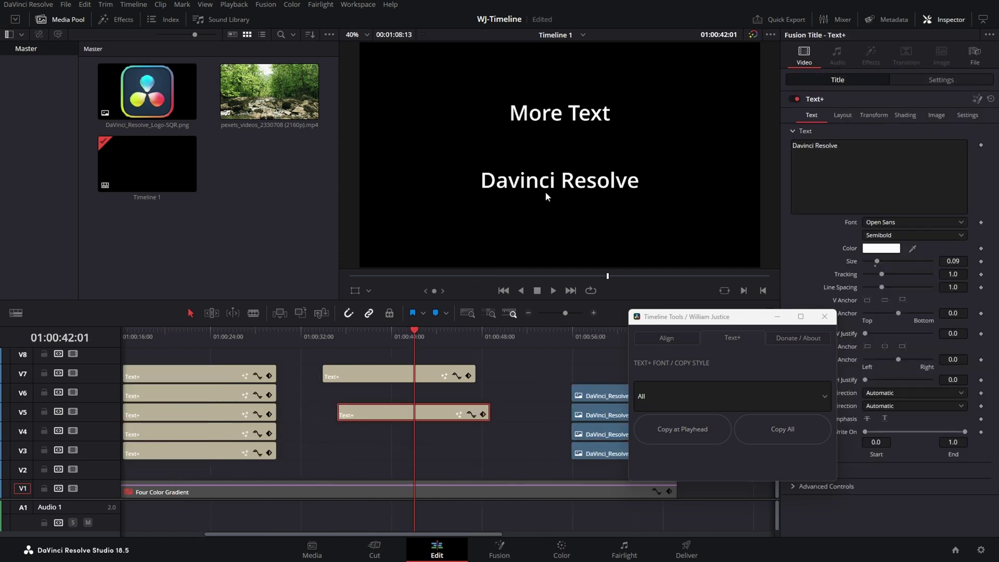
- Copy all of the V7 title's style to the other titles stacked at playhead position 01:00:22:19
{"action": "left_click", "coordinate": [175, 336]}
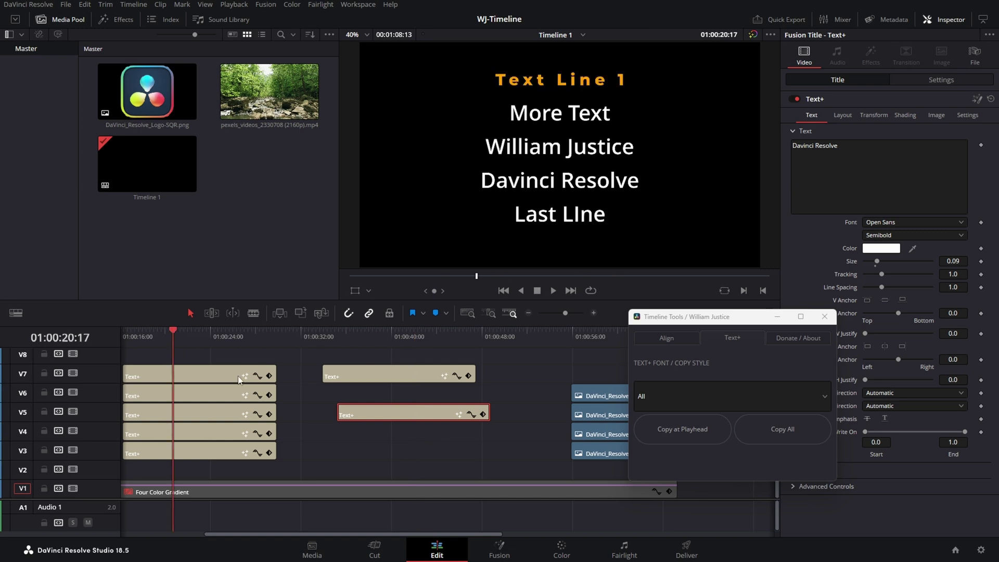
{"action": "scroll", "coordinate": [385, 441], "scroll_direction": "left", "scroll_amount": 5}
{"action": "left_click", "coordinate": [310, 333]}
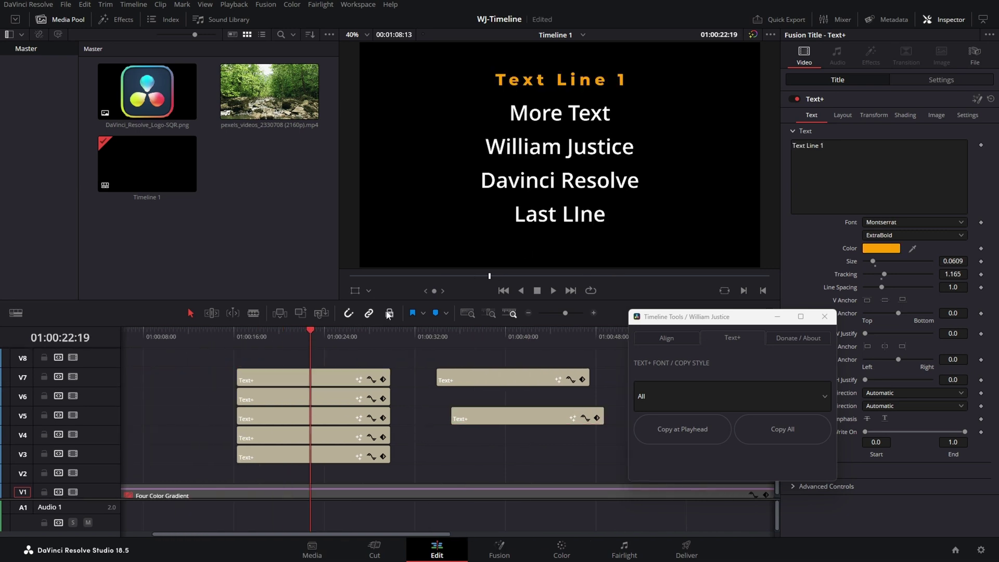
{"action": "left_click", "coordinate": [686, 432]}
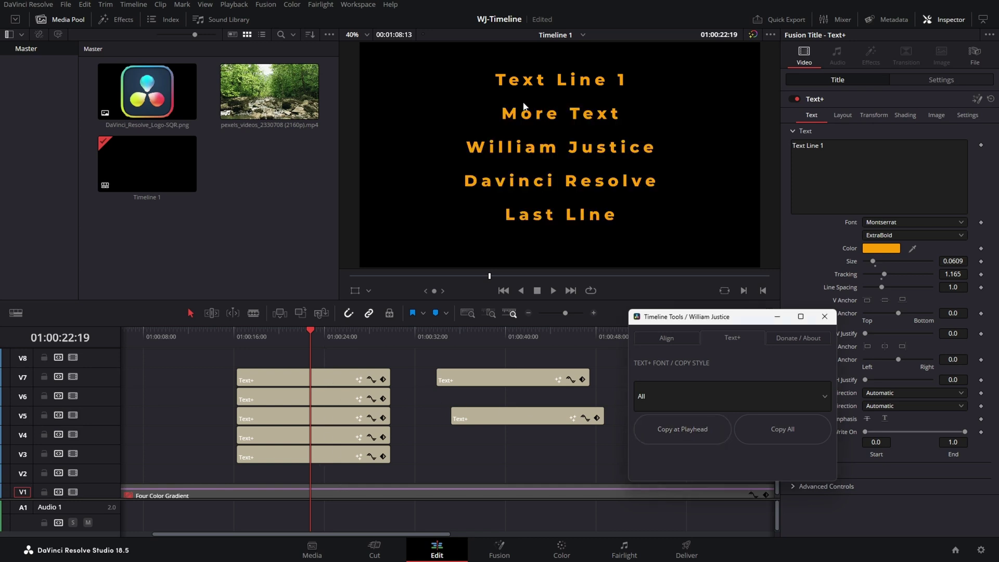
- Restyle the V7 title with color #7bff00, size 0.0984 and tracking 1.102, and copy the style to the titles at the playhead
{"action": "left_click", "coordinate": [328, 378]}
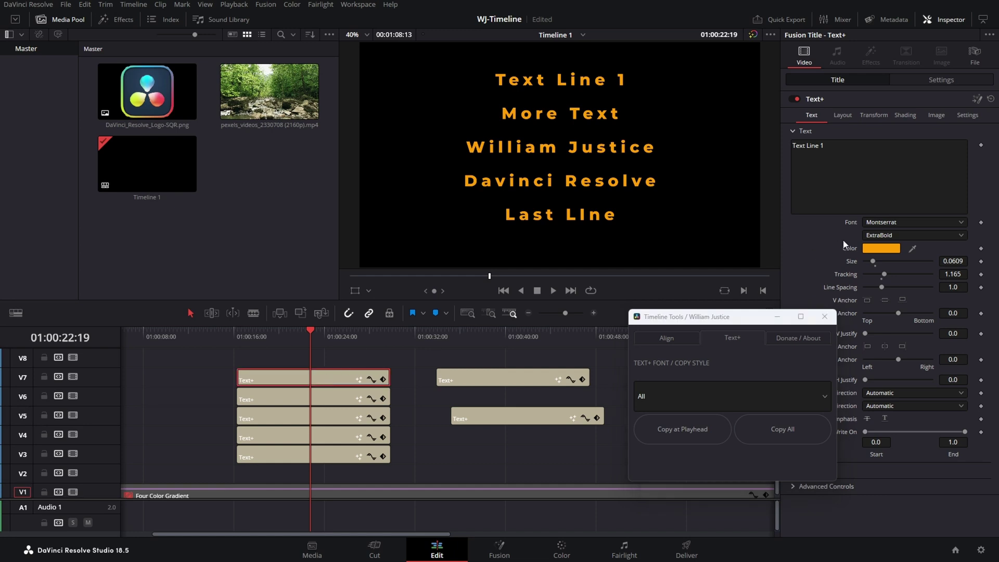
{"action": "left_click", "coordinate": [896, 248]}
{"action": "left_click_drag", "start_coordinate": [591, 222], "coordinate": [579, 188]}
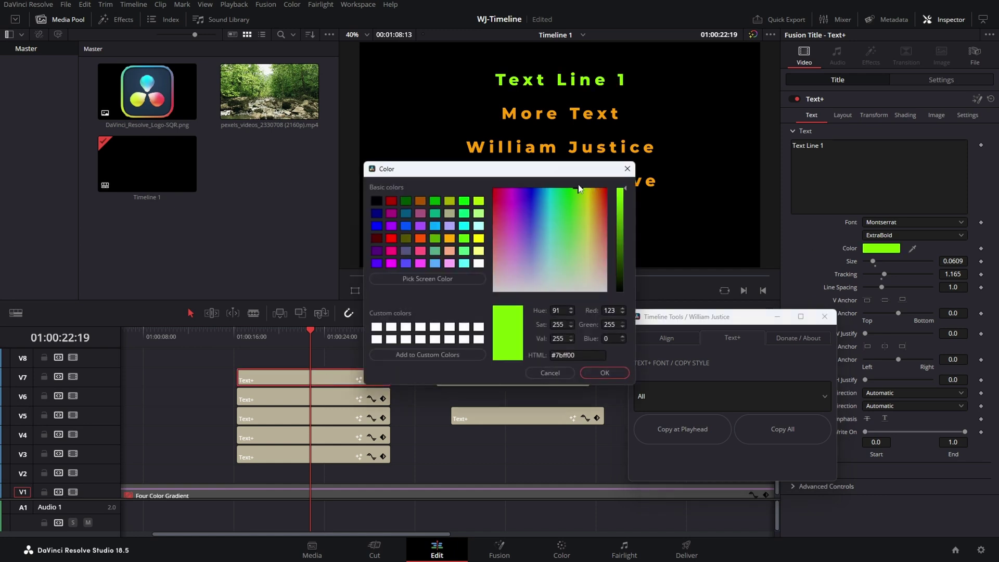
{"action": "left_click", "coordinate": [604, 373]}
{"action": "left_click_drag", "start_coordinate": [884, 275], "coordinate": [878, 262]}
{"action": "left_click", "coordinate": [698, 438]}
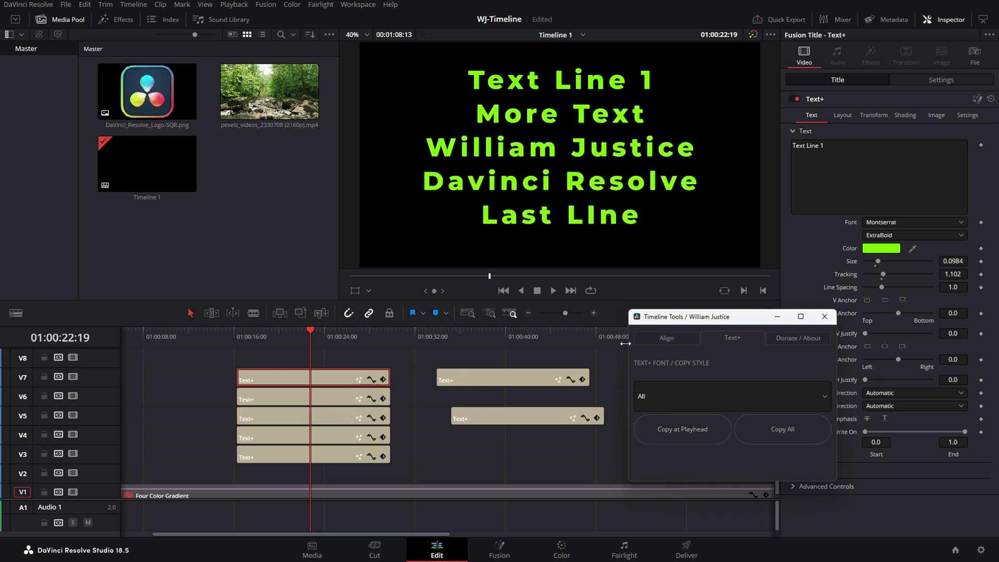
- Set the "Last LIne" title's Position Y to -386 and distribute the stacked titles vertically
{"action": "left_click", "coordinate": [664, 338]}
{"action": "left_click", "coordinate": [350, 461]}
{"action": "left_click", "coordinate": [939, 81]}
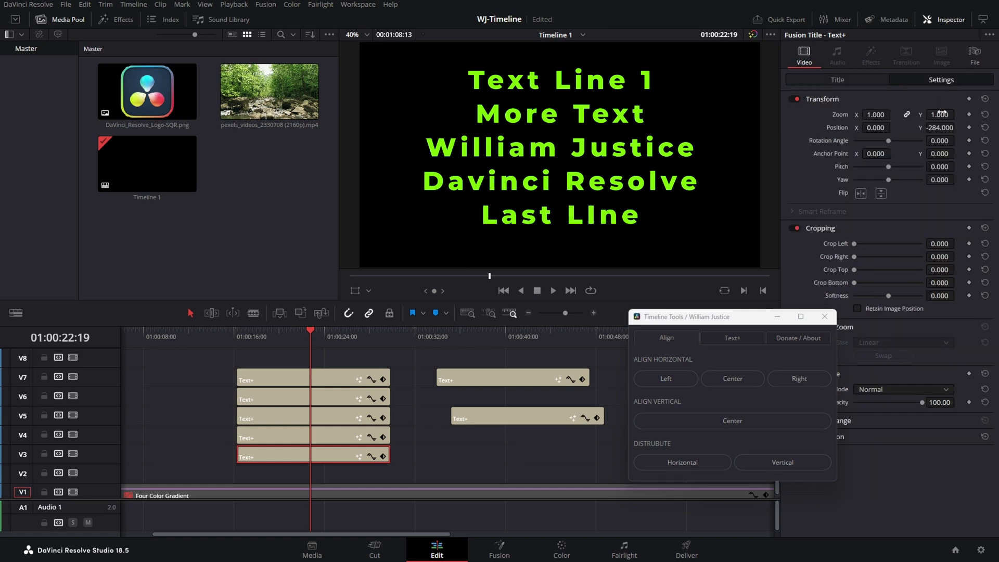
{"action": "left_click_drag", "start_coordinate": [942, 128], "coordinate": [934, 128]}
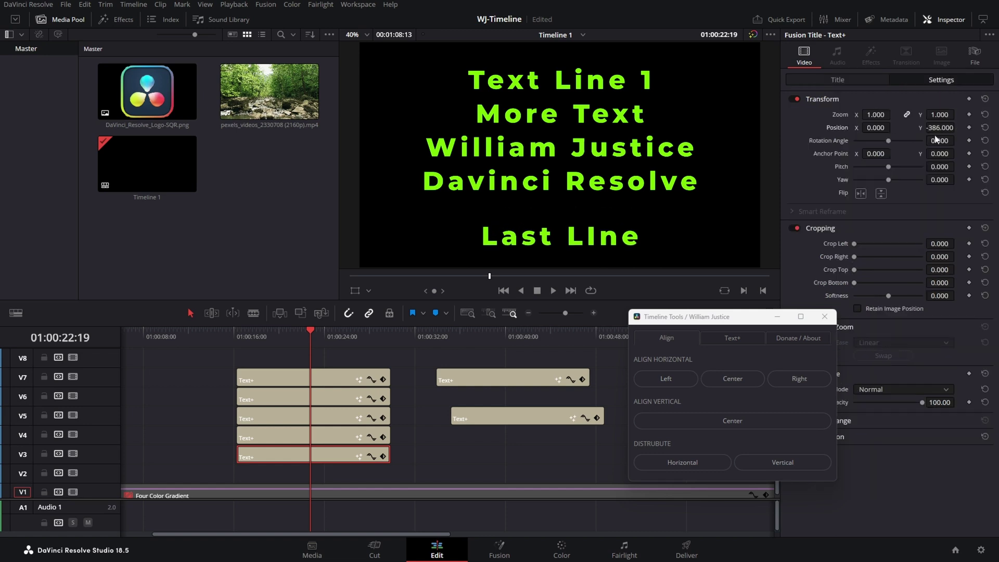
{"action": "left_click", "coordinate": [785, 465]}
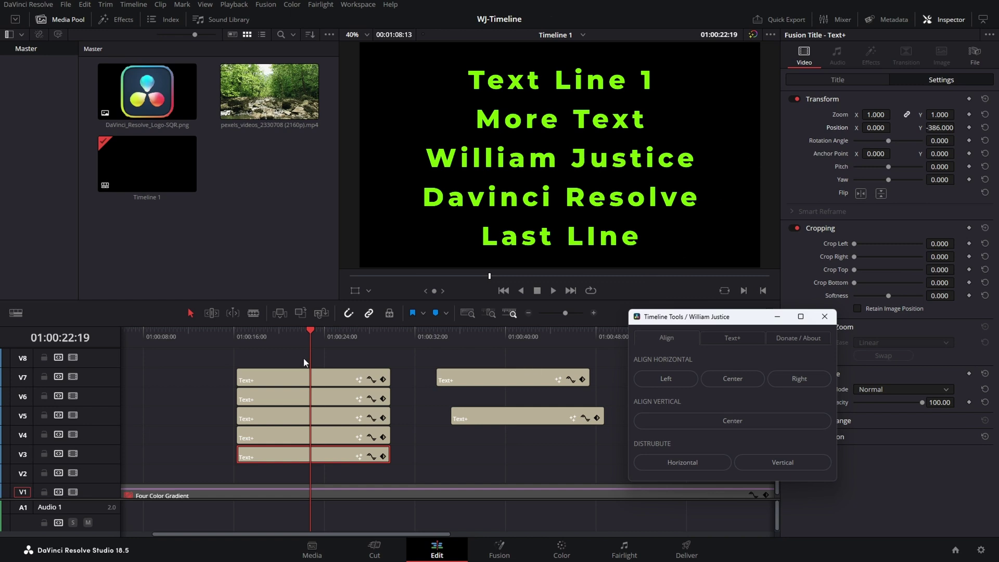
- Reapply the style copy at the playhead and compare the separate titles at 01:00:39:20 with the stack at 01:00:23:20
{"action": "left_click", "coordinate": [727, 340]}
{"action": "left_click", "coordinate": [705, 432]}
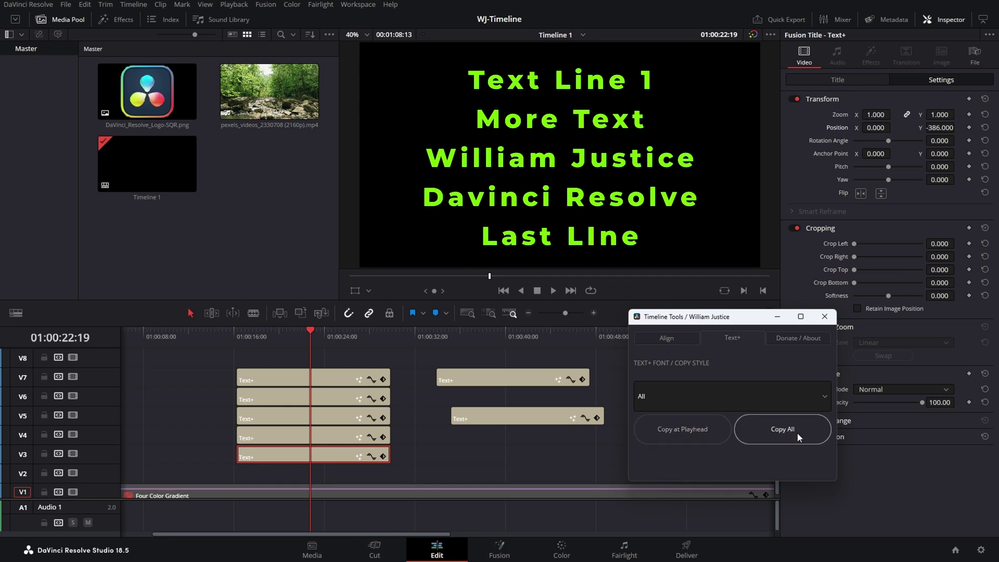
{"action": "left_click", "coordinate": [504, 336]}
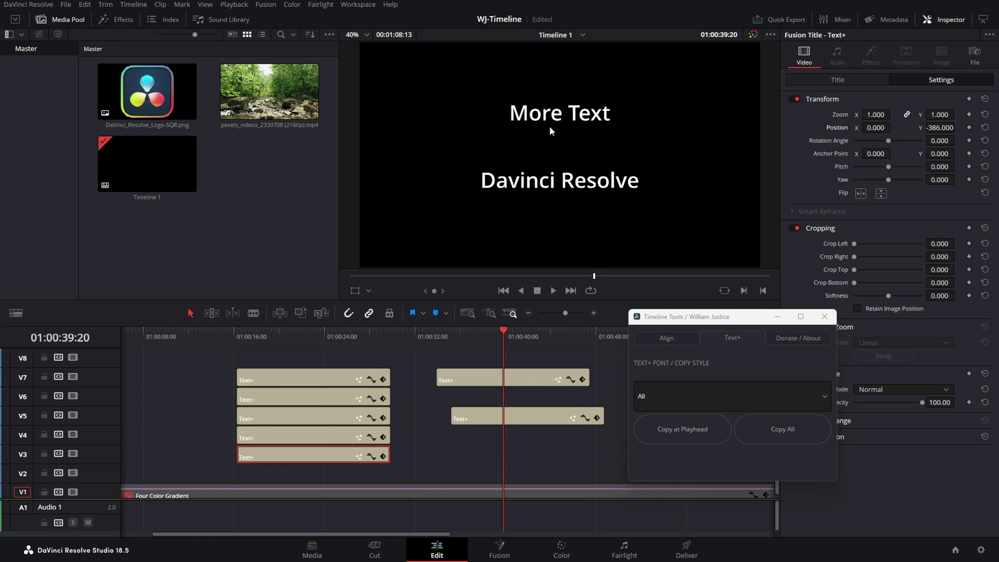
{"action": "left_click", "coordinate": [323, 333]}
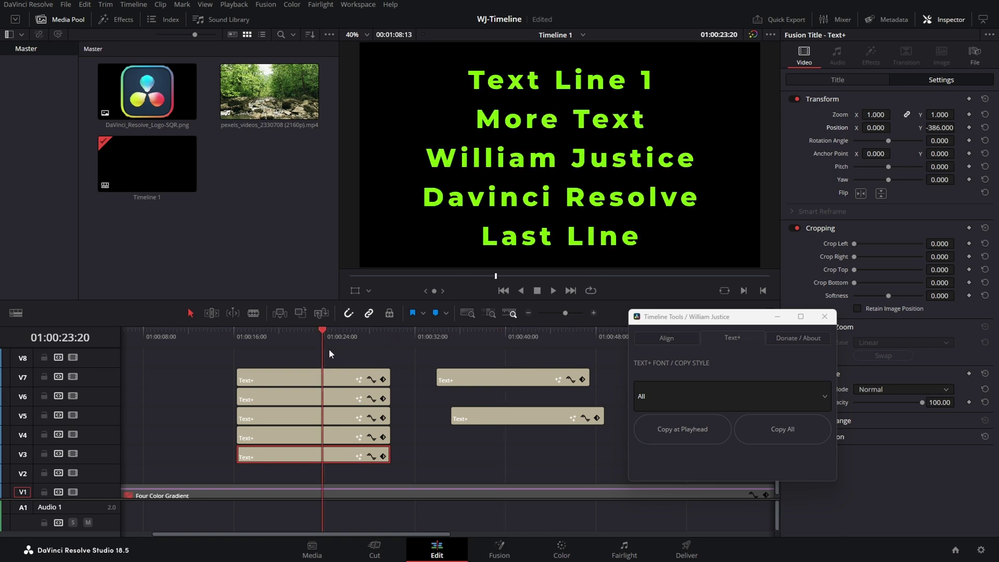
- Restyle the "Text Line 1" title on V7 with color #ff0004, size 0.0919 and the River Adventurer font
{"action": "left_click", "coordinate": [326, 377]}
{"action": "left_click", "coordinate": [891, 249]}
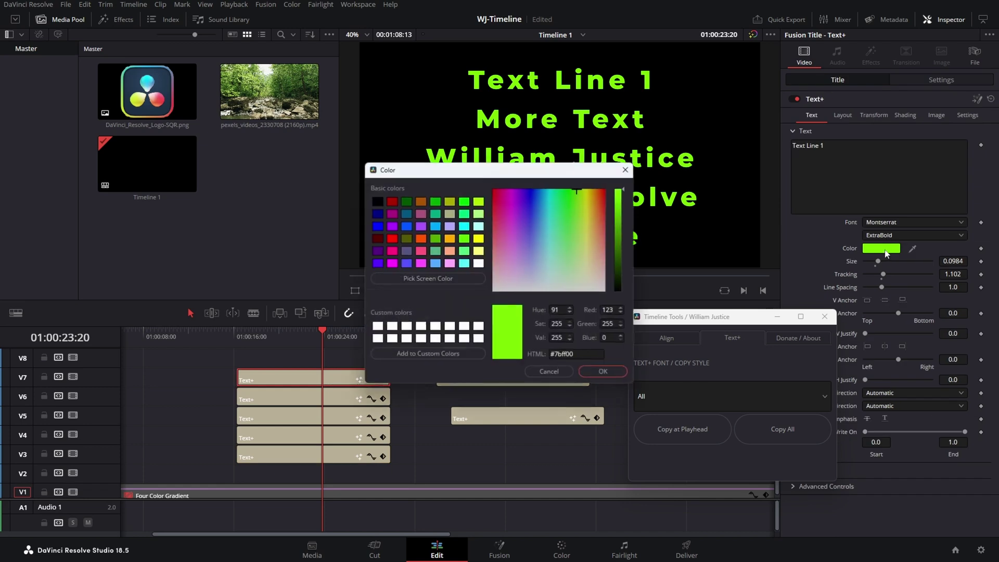
{"action": "left_click", "coordinate": [495, 189]}
{"action": "left_click", "coordinate": [494, 189]}
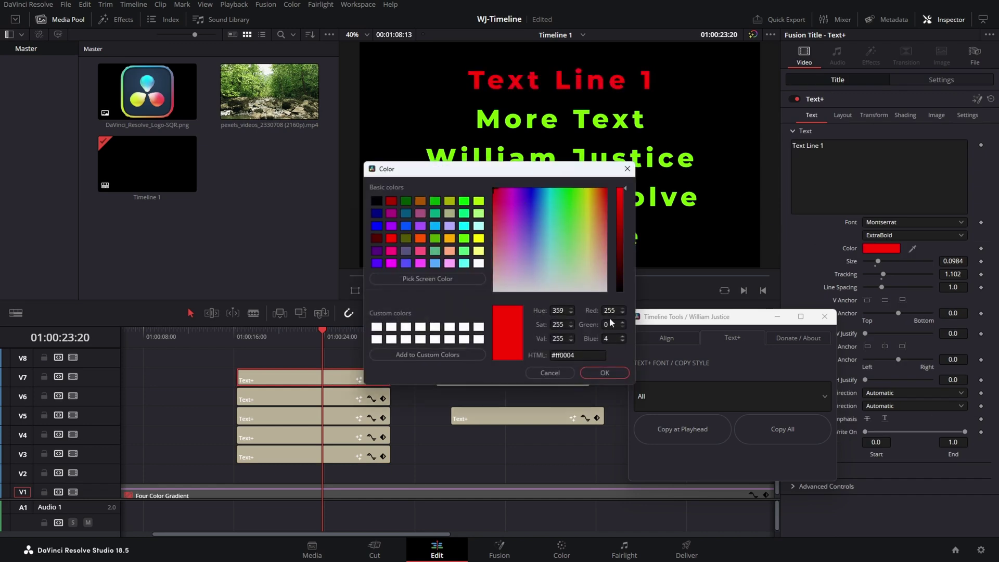
{"action": "left_click", "coordinate": [605, 372]}
{"action": "left_click_drag", "start_coordinate": [963, 261], "coordinate": [948, 261]}
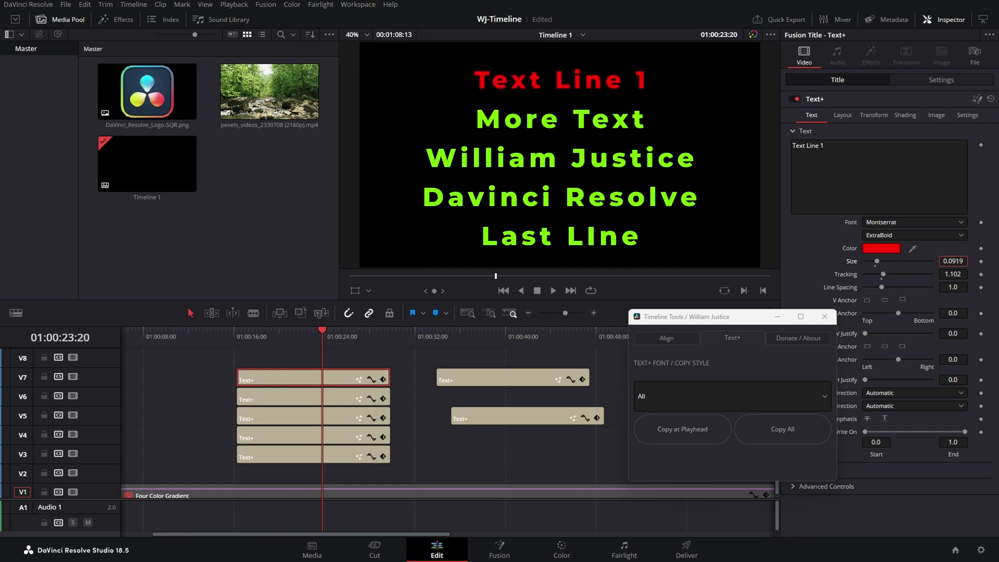
{"action": "left_click", "coordinate": [947, 221]}
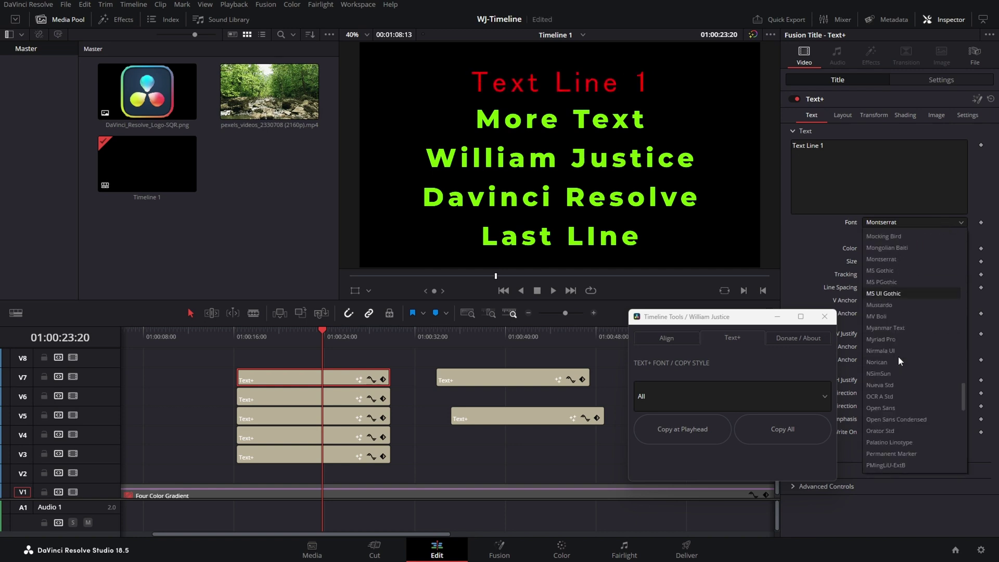
{"action": "left_click", "coordinate": [910, 396]}
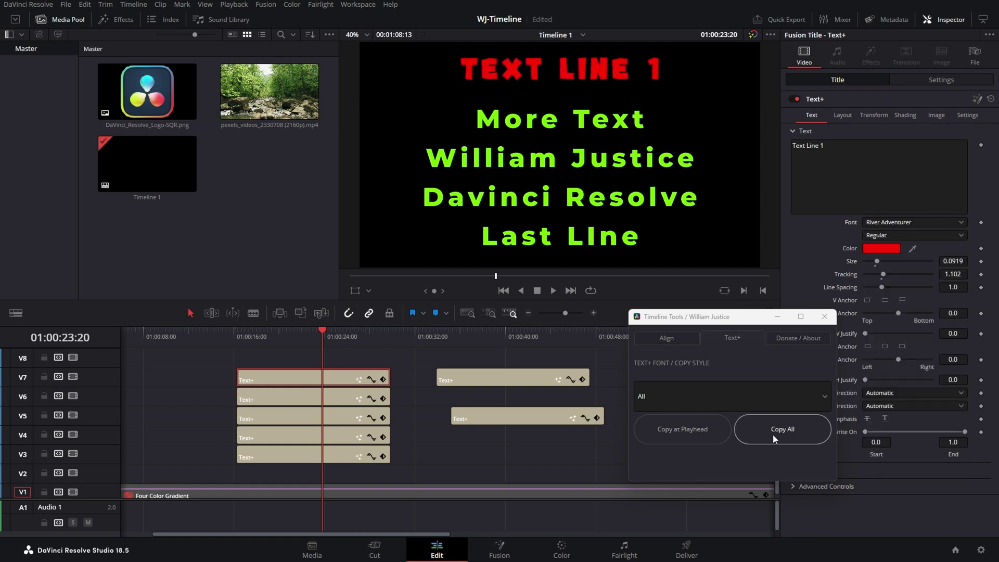
- Copy the V7 title's complete style to every title on the timeline and check the separate titles near 01:00:40:01
{"action": "left_click", "coordinate": [506, 333]}
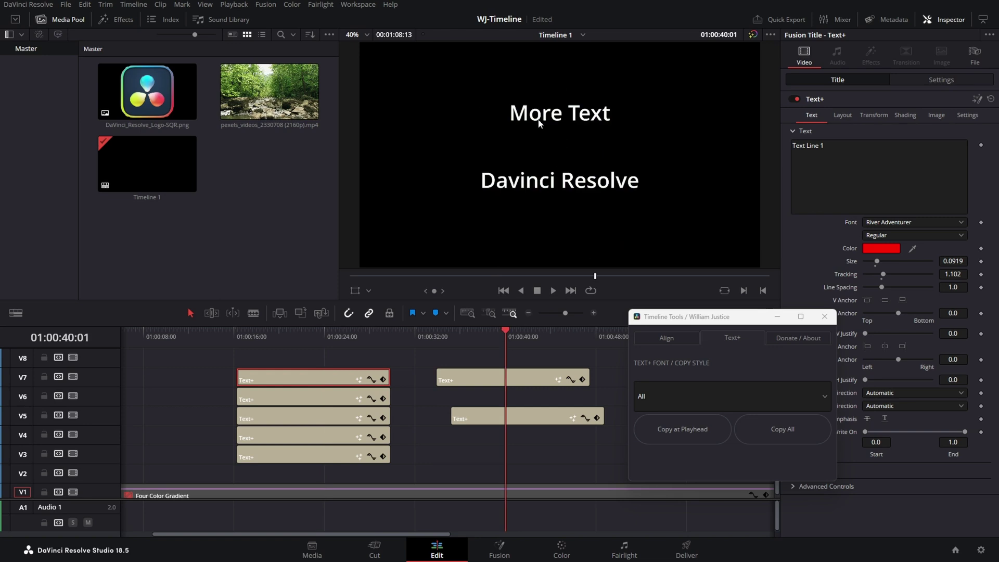
{"action": "left_click", "coordinate": [336, 336]}
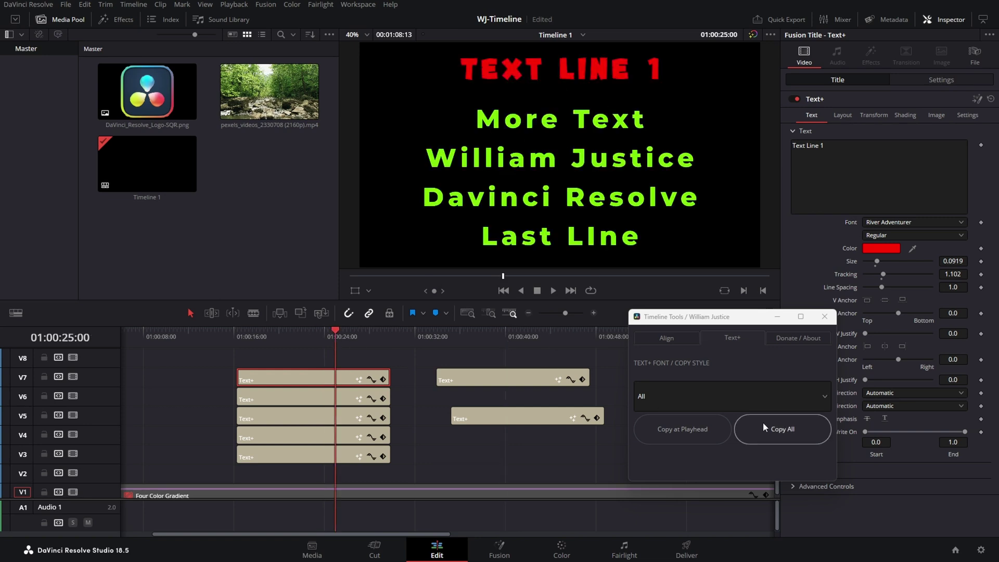
{"action": "left_click", "coordinate": [784, 430]}
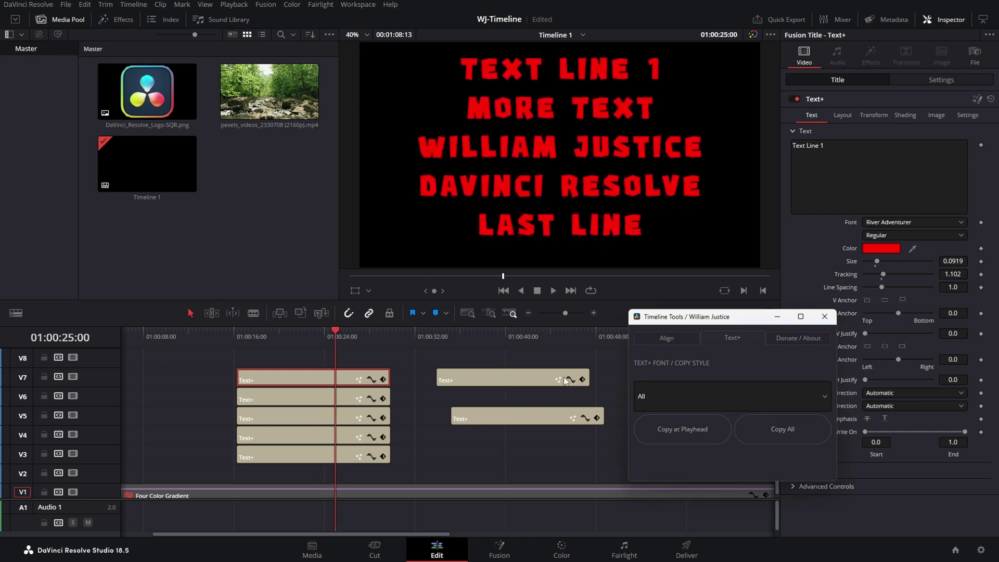
{"action": "left_click", "coordinate": [494, 336]}
{"action": "left_click", "coordinate": [328, 333]}
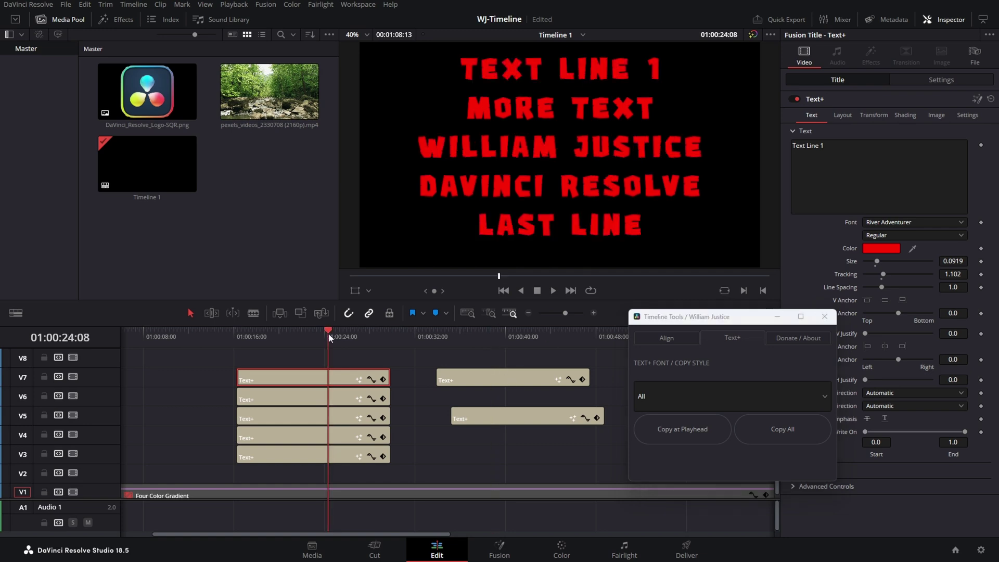
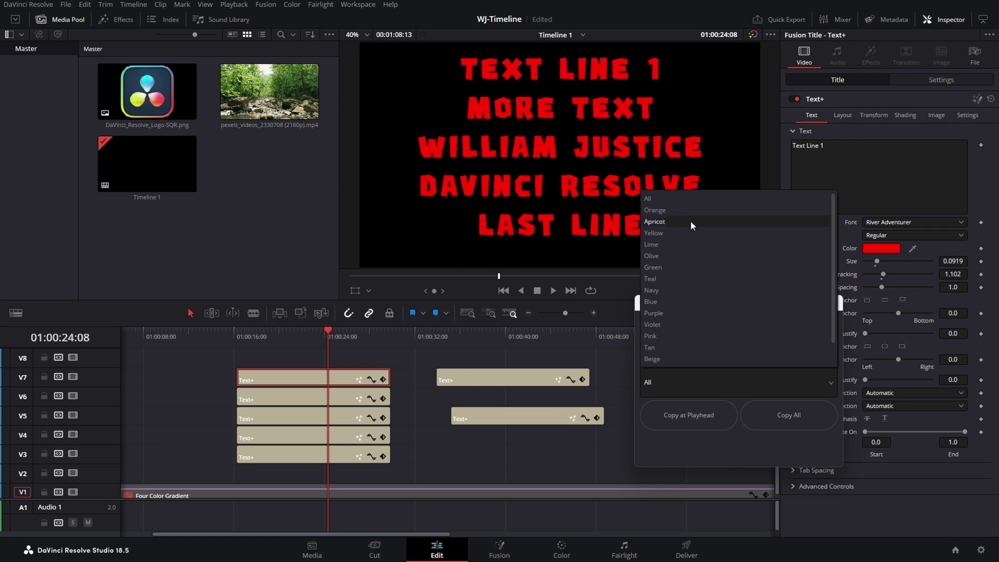
- Delete the V5, V4 and V3 titles from the first stack and move the separate V5 title to V6, directly under the V7 title
{"action": "scroll", "coordinate": [695, 292], "scroll_direction": "down", "scroll_amount": 1}
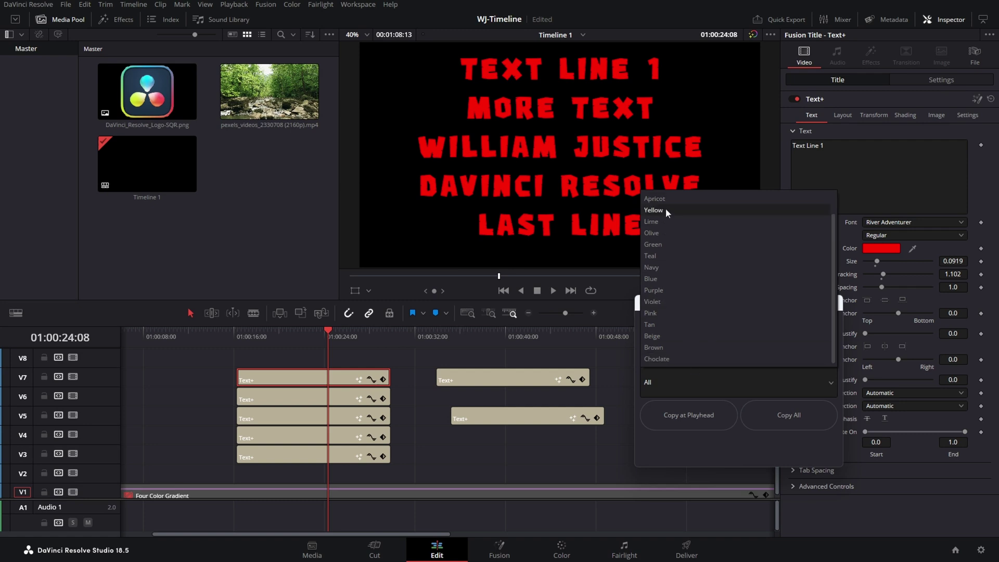
{"action": "left_click", "coordinate": [700, 385]}
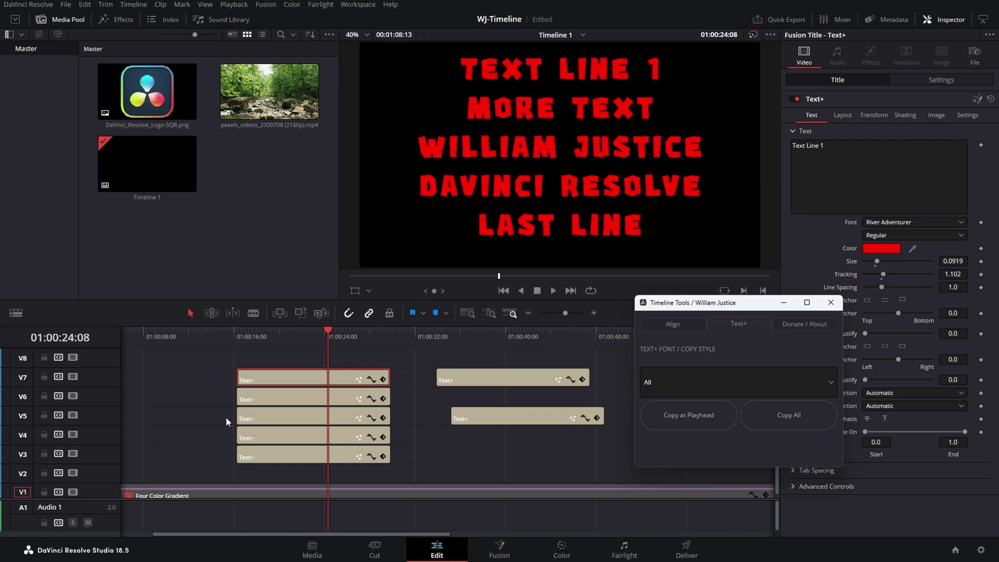
{"action": "left_click_drag", "start_coordinate": [226, 417], "coordinate": [375, 464]}
{"action": "key", "text": "Delete"}
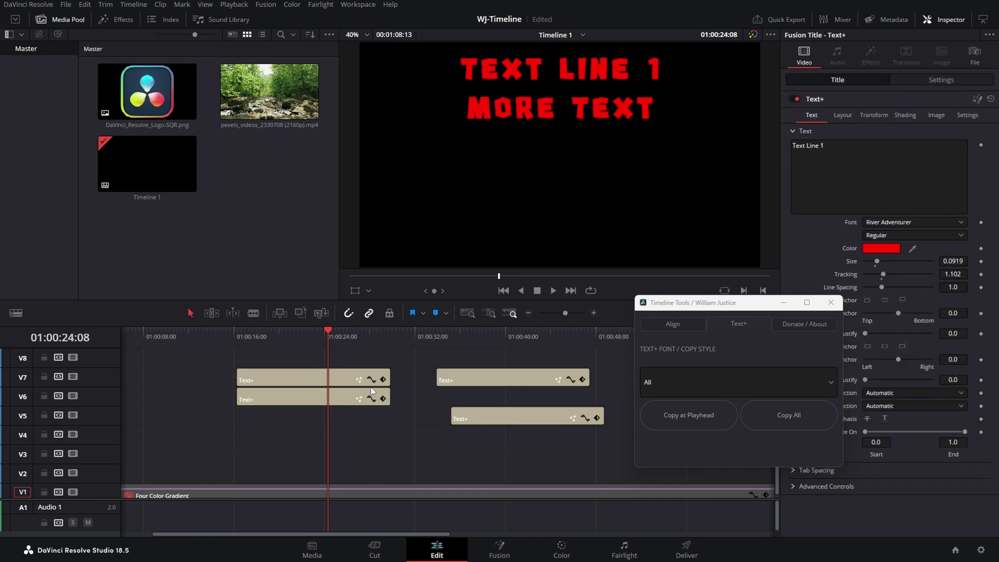
{"action": "mouse_move", "coordinate": [488, 423]}
{"action": "left_mouse_down"}
{"action": "mouse_move", "coordinate": [493, 408]}
{"action": "mouse_move", "coordinate": [485, 409]}
{"action": "left_mouse_up"}
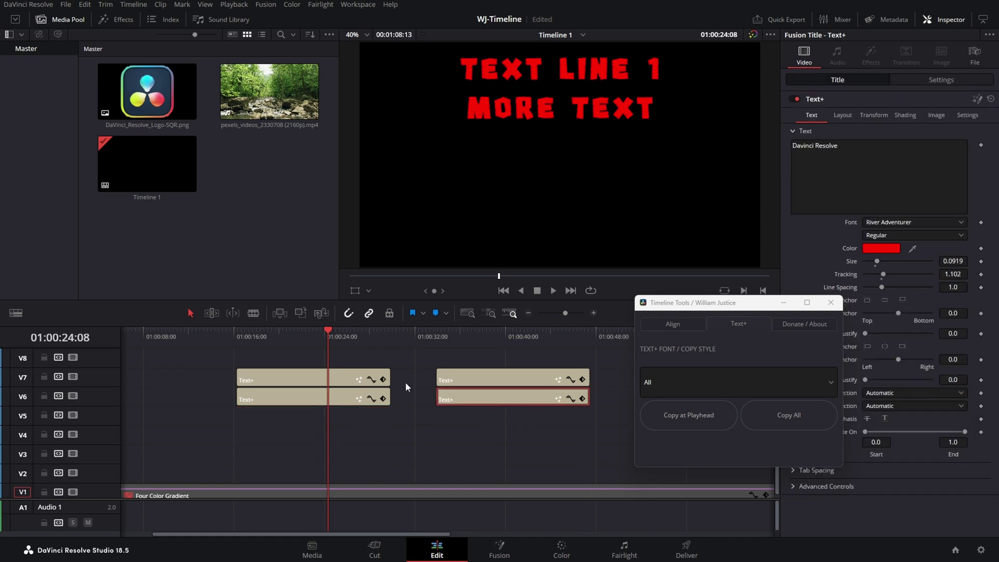
- In the first title pair, set the V7 title's clip color to Orange and the V6 title's to Lime
{"action": "left_click", "coordinate": [301, 382]}
{"action": "right_click", "coordinate": [303, 382]}
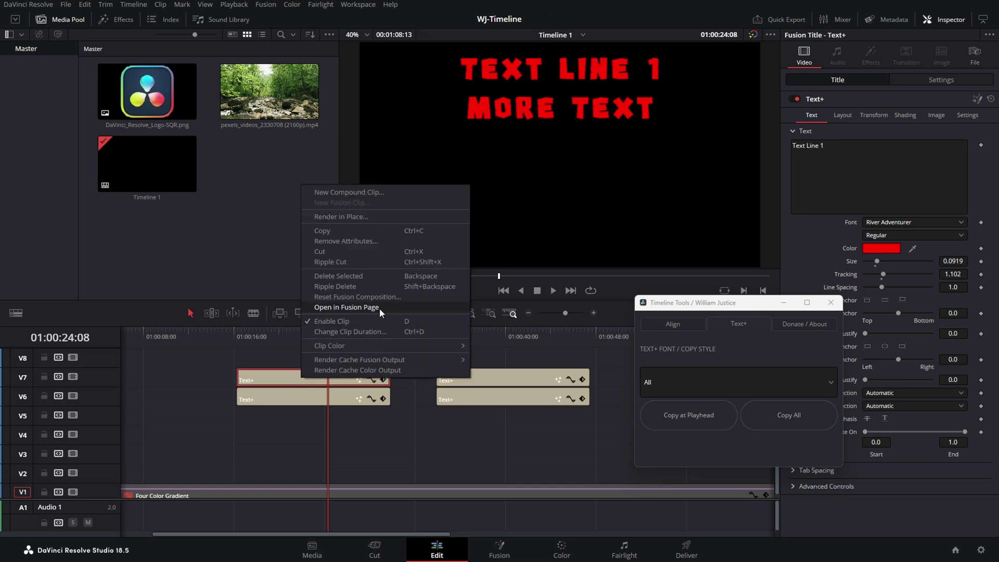
{"action": "mouse_move", "coordinate": [386, 343]}
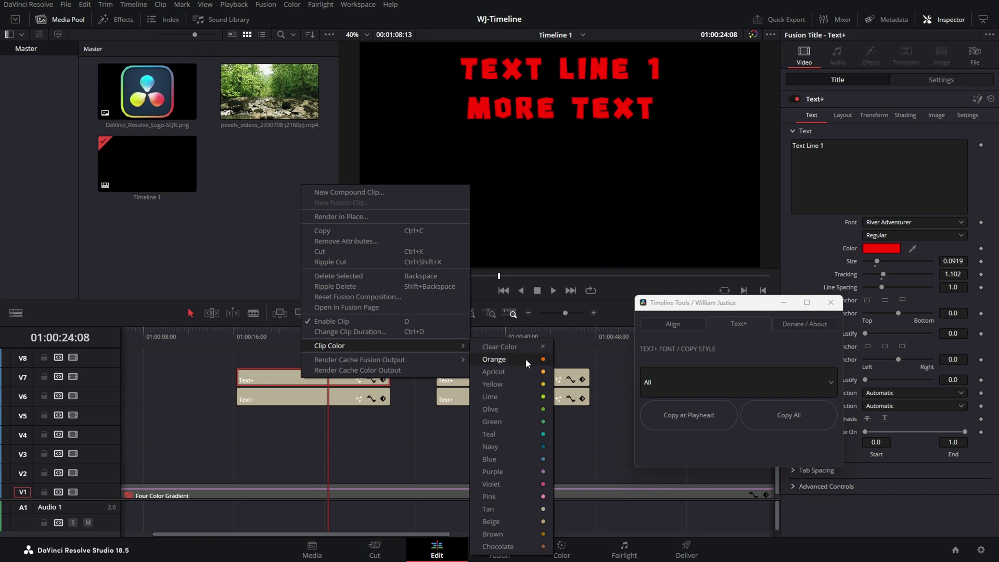
{"action": "left_click", "coordinate": [526, 360]}
{"action": "left_click", "coordinate": [312, 398]}
{"action": "right_click", "coordinate": [311, 400]}
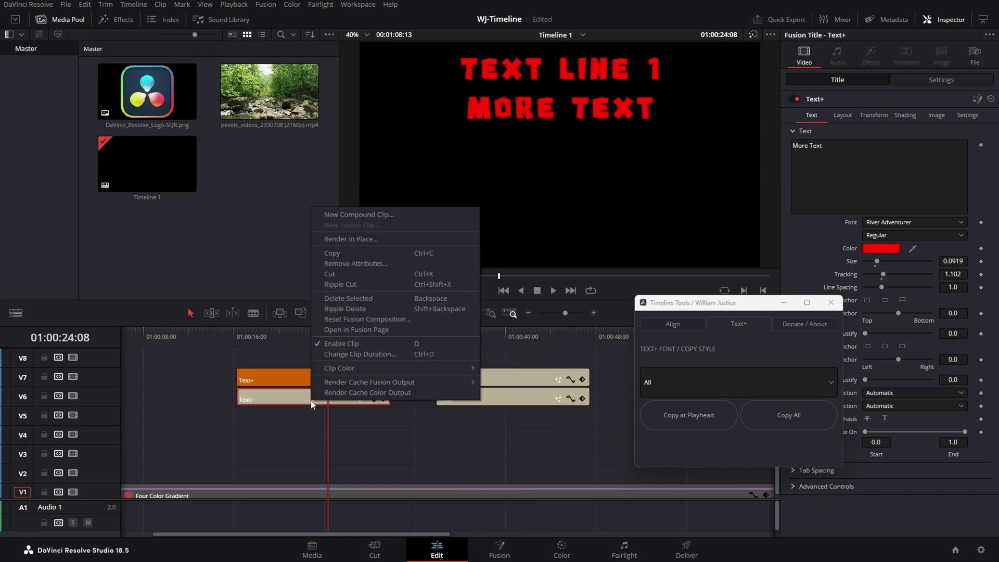
{"action": "mouse_move", "coordinate": [370, 371]}
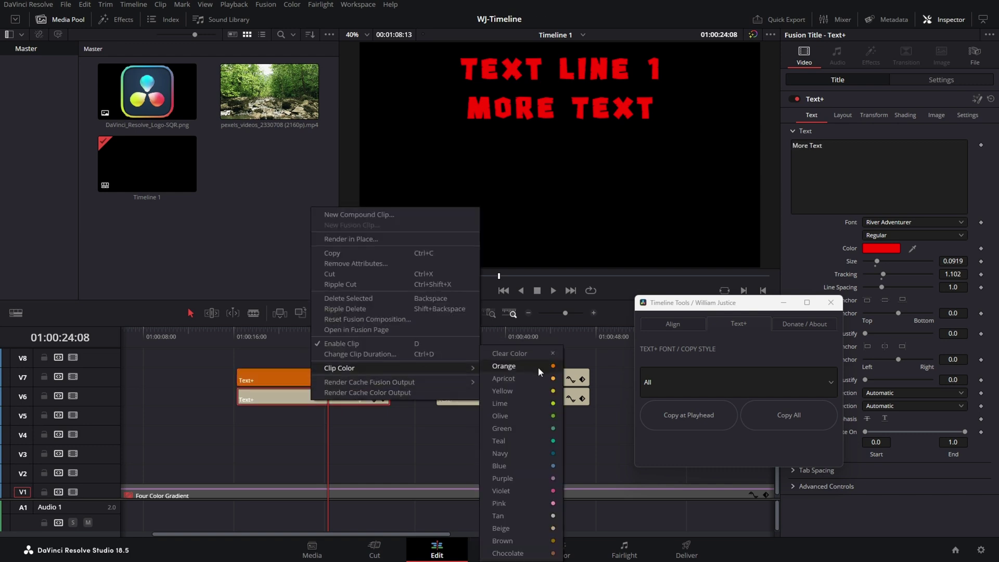
{"action": "left_click", "coordinate": [523, 403]}
- In the second title pair, set the V7 title's clip color to Orange and the V6 title's to Lime
{"action": "left_click", "coordinate": [503, 377]}
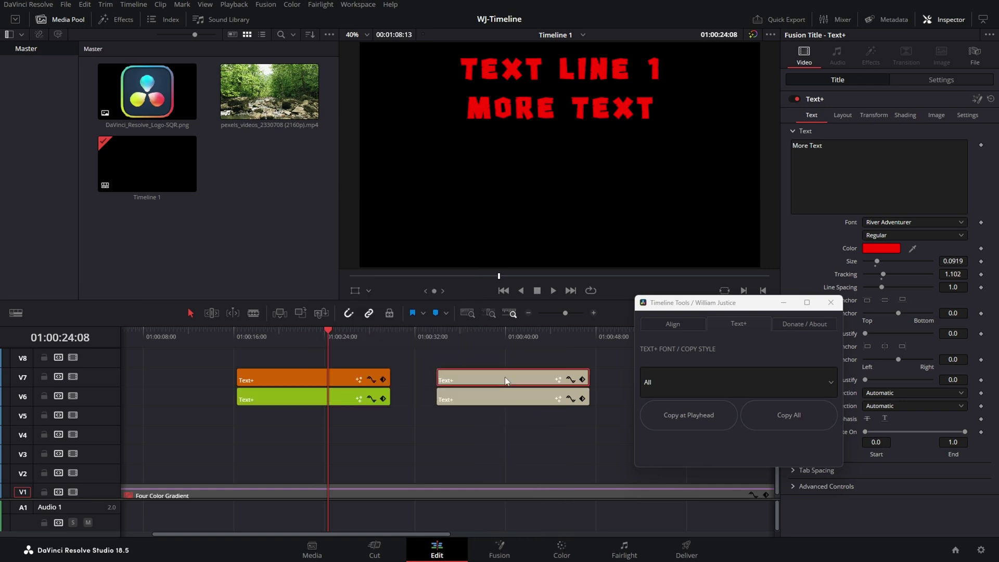
{"action": "right_click", "coordinate": [505, 376]}
{"action": "left_click", "coordinate": [719, 357]}
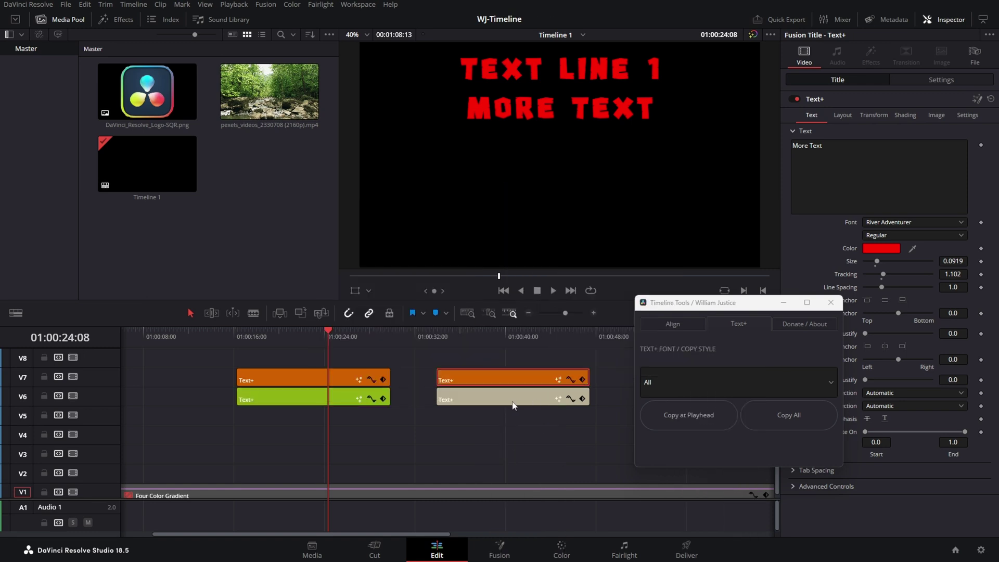
{"action": "left_click", "coordinate": [509, 398]}
{"action": "right_click", "coordinate": [509, 397]}
{"action": "left_click", "coordinate": [697, 396]}
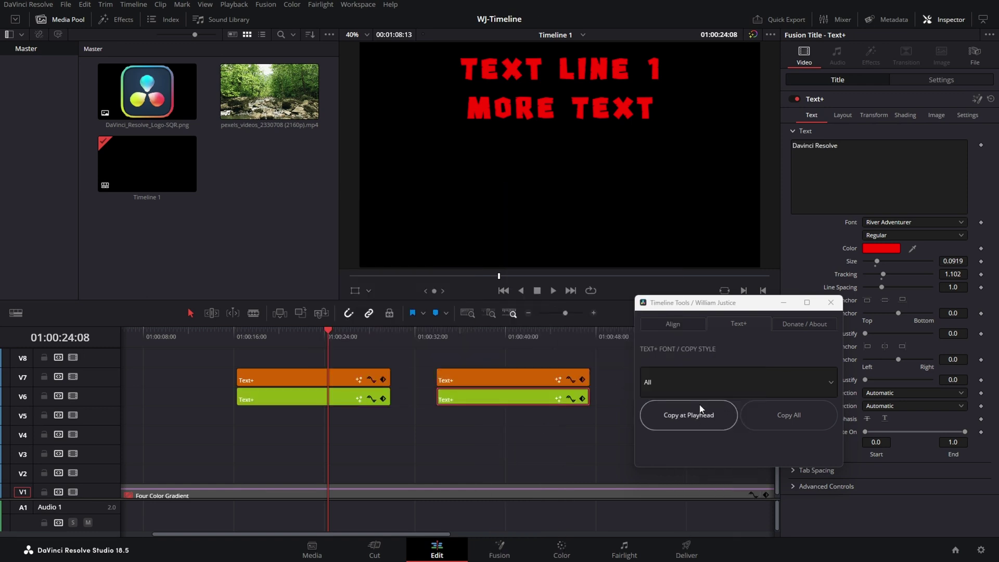
- Change the first pair's text to "TITLE1" on the orange title and "SUBTEXT" on the lime title
{"action": "left_click", "coordinate": [325, 375]}
{"action": "left_click", "coordinate": [806, 173]}
{"action": "key", "text": "ctrl+a"}
{"action": "type", "text": "T"}
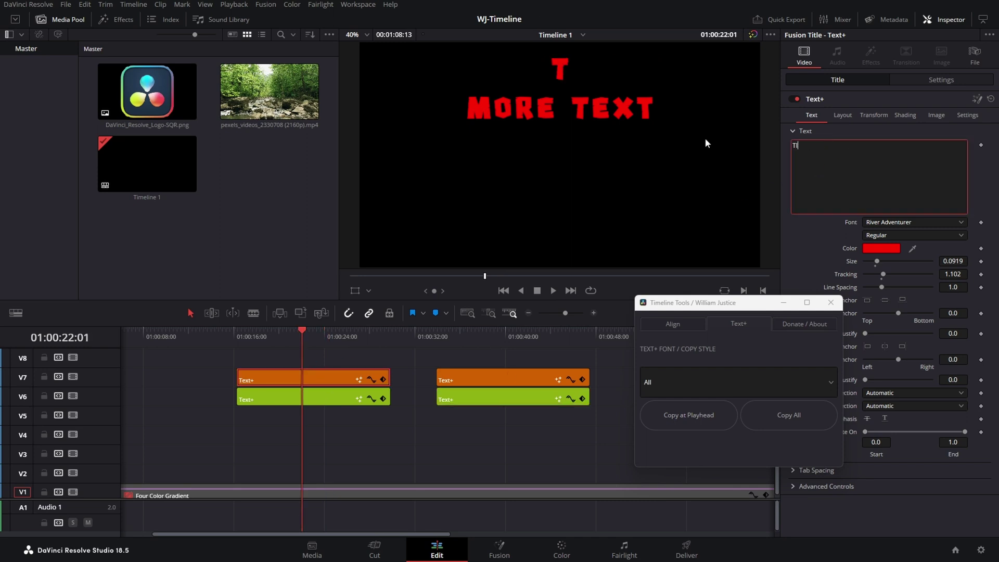
{"action": "type", "text": "ITLE1"}
{"action": "left_click", "coordinate": [333, 401]}
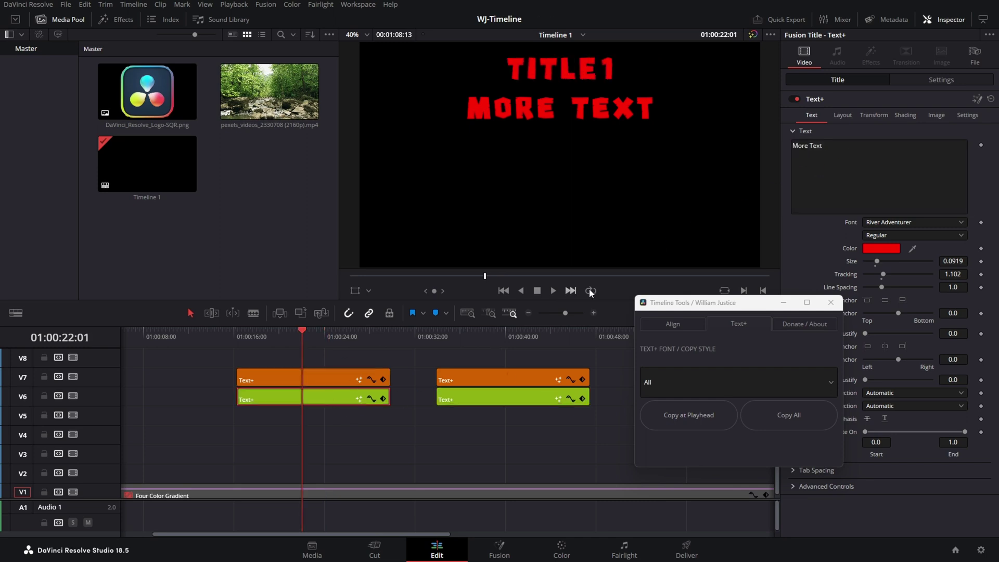
{"action": "left_click", "coordinate": [854, 144]}
{"action": "key", "text": "ctrl+a"}
{"action": "type", "text": "SUBTEXT"}
- Change the second pair's text to "TITLE 2" on the orange title and "SUBTEXT 2" on the lime title
{"action": "left_click", "coordinate": [495, 379]}
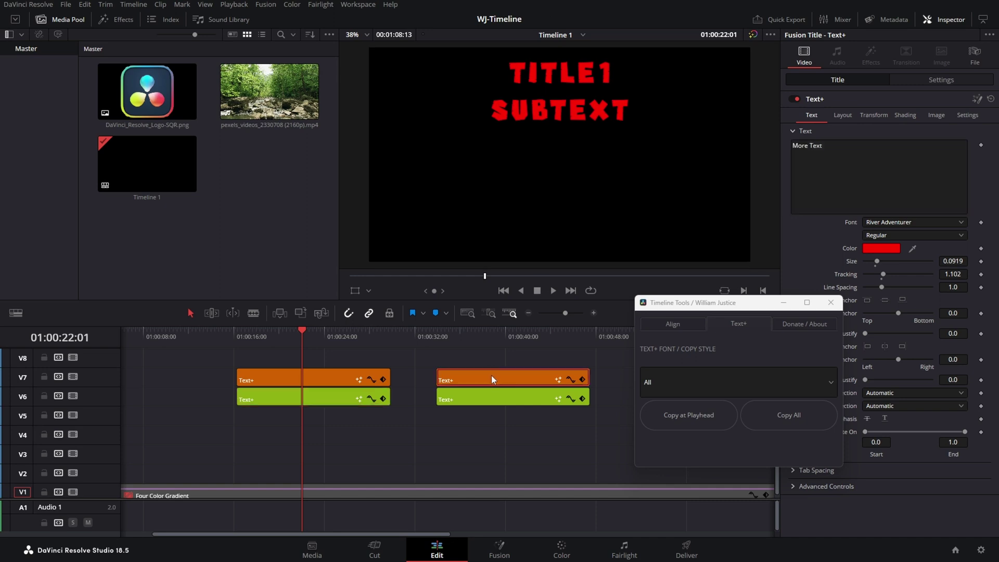
{"action": "left_click", "coordinate": [854, 155]}
{"action": "key", "text": "ctrl+a"}
{"action": "type", "text": "TITLE 2"}
{"action": "left_click", "coordinate": [510, 333]}
{"action": "left_click", "coordinate": [521, 399]}
{"action": "left_click", "coordinate": [853, 155]}
{"action": "key", "text": "ctrl+a"}
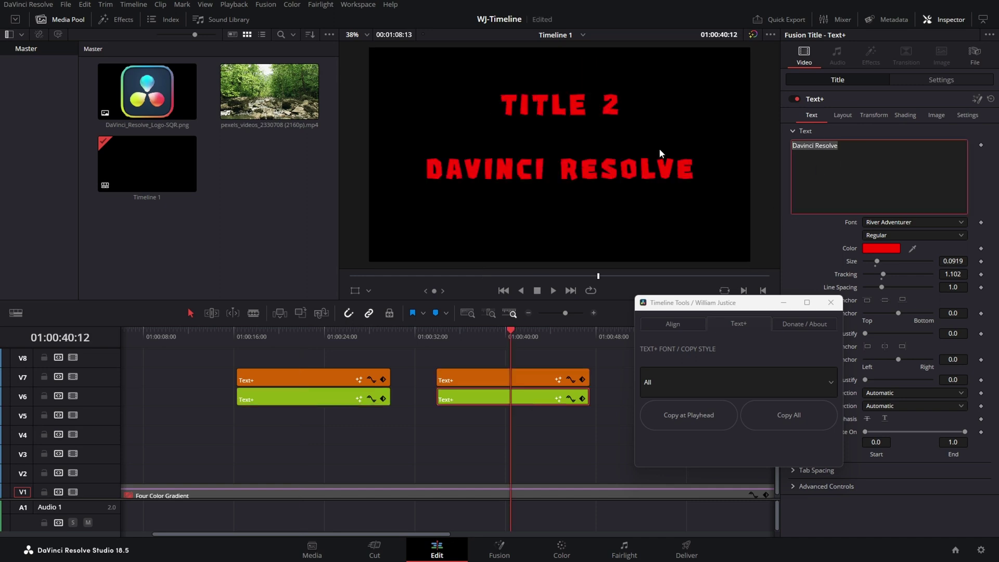
{"action": "type", "text": "SUBTEXT"}
- Change the text color of the orange "TITLE1" title to yellow
{"action": "left_click", "coordinate": [319, 333]}
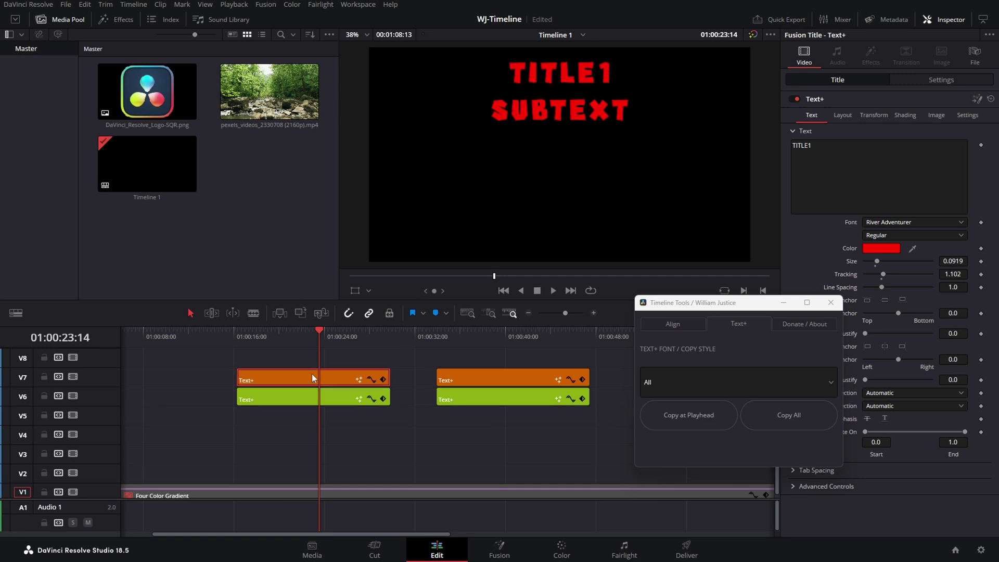
{"action": "left_click", "coordinate": [299, 397]}
{"action": "left_click", "coordinate": [298, 373]}
{"action": "left_click", "coordinate": [896, 248]}
{"action": "left_click", "coordinate": [591, 191]}
{"action": "key", "text": "Return"}
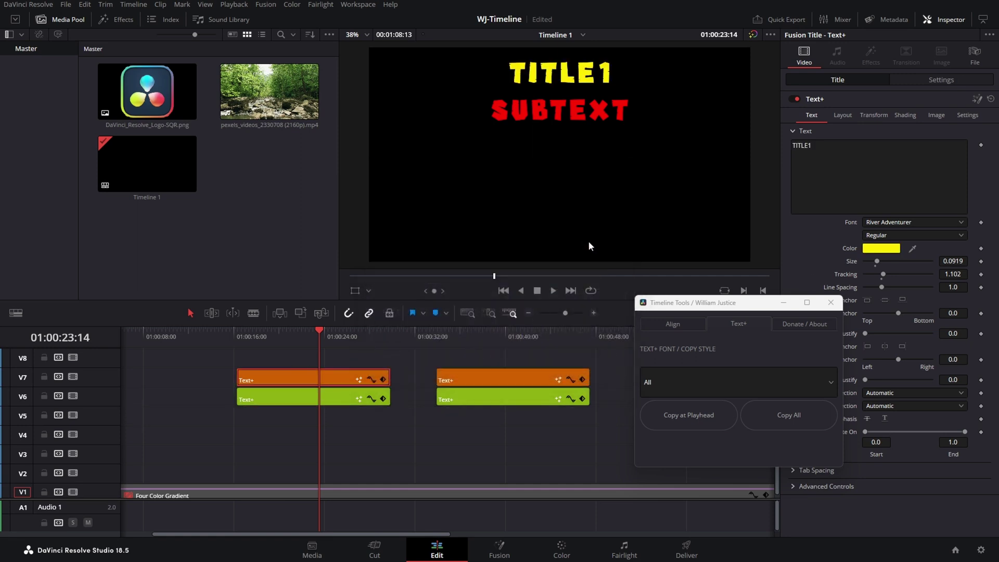
- Restyle the "SUBTEXT" title with the Myanmar Text font, size 0.0748 and tracking 1.228, and set its Position Y to 256
{"action": "left_click", "coordinate": [307, 402]}
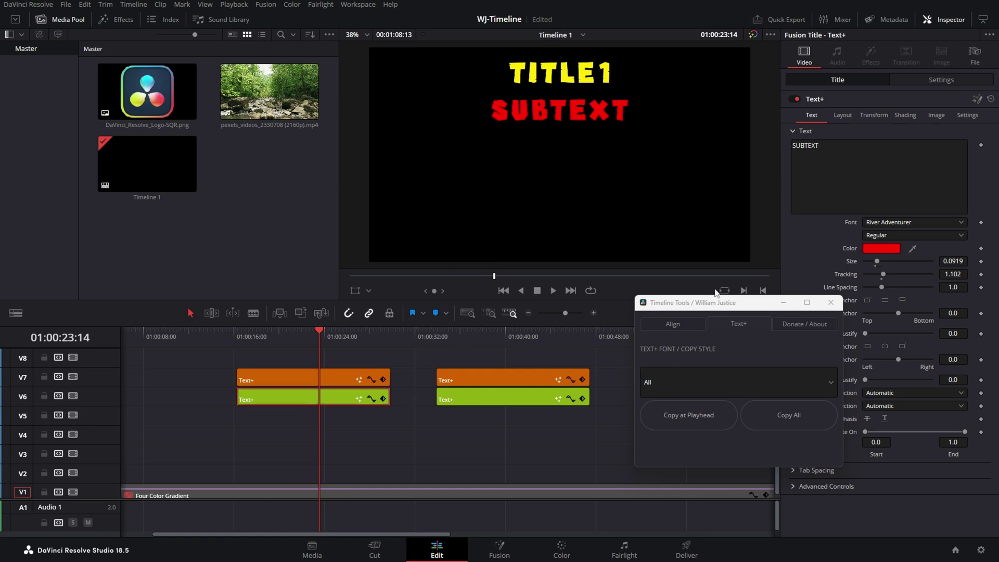
{"action": "left_click", "coordinate": [910, 221]}
{"action": "left_click", "coordinate": [904, 294]}
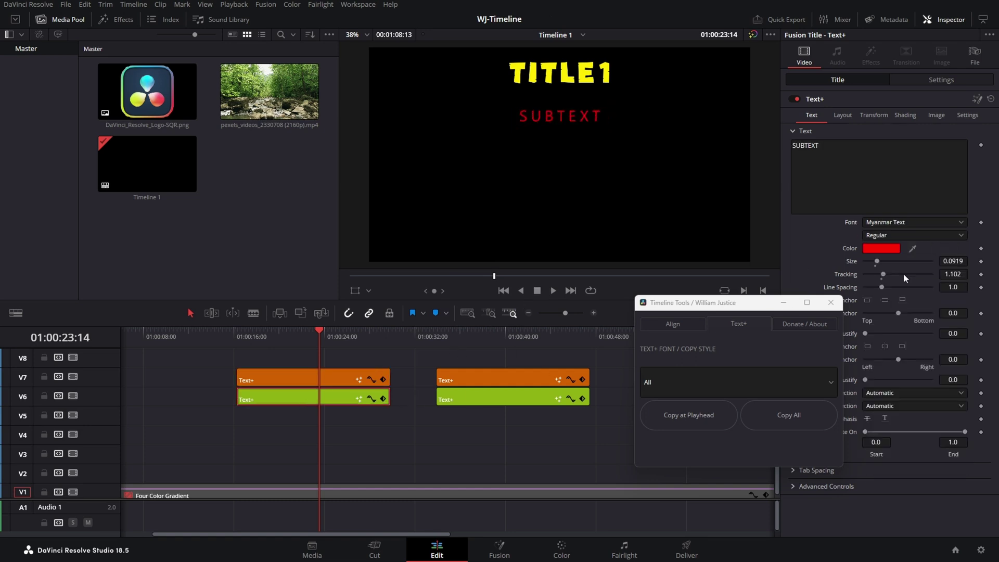
{"action": "left_click_drag", "start_coordinate": [885, 276], "coordinate": [886, 276]}
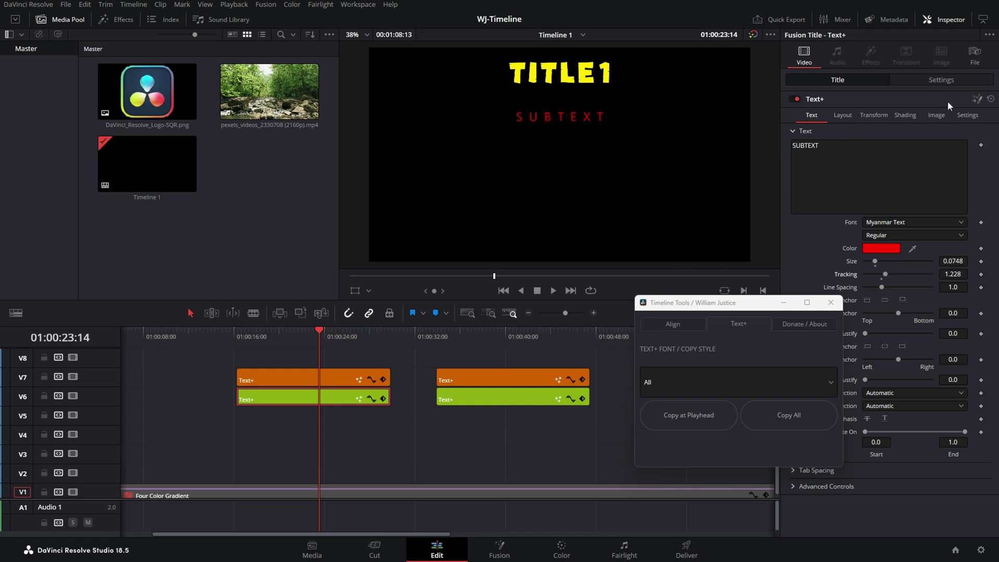
{"action": "left_click", "coordinate": [958, 82]}
{"action": "left_click_drag", "start_coordinate": [940, 126], "coordinate": [958, 127]}
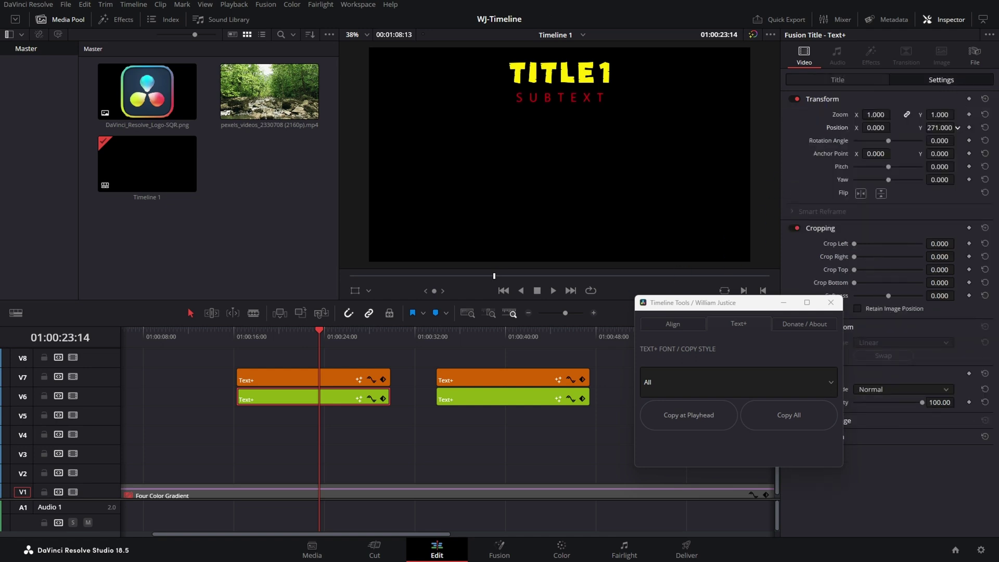
- Align "TITLE1" and "SUBTEXT" horizontally to the right and compare them with the second title pair at 01:00:39:11
{"action": "left_click", "coordinate": [680, 323]}
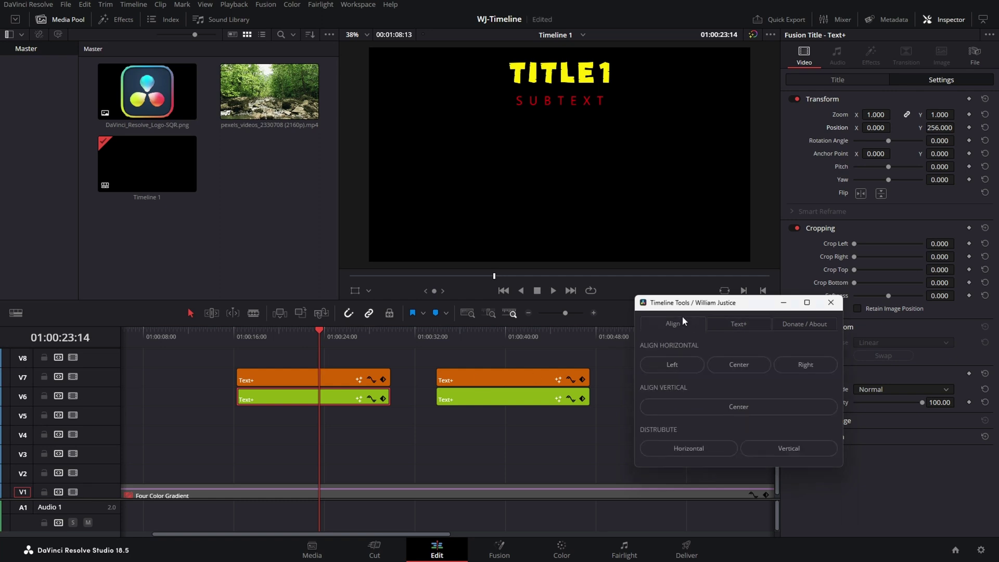
{"action": "left_click", "coordinate": [794, 369]}
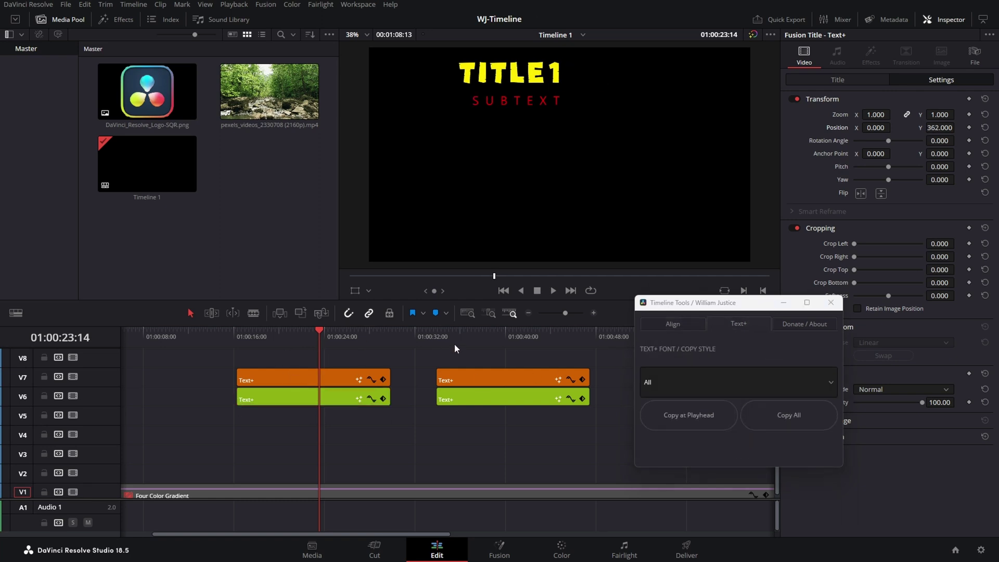
{"action": "left_click", "coordinate": [500, 338]}
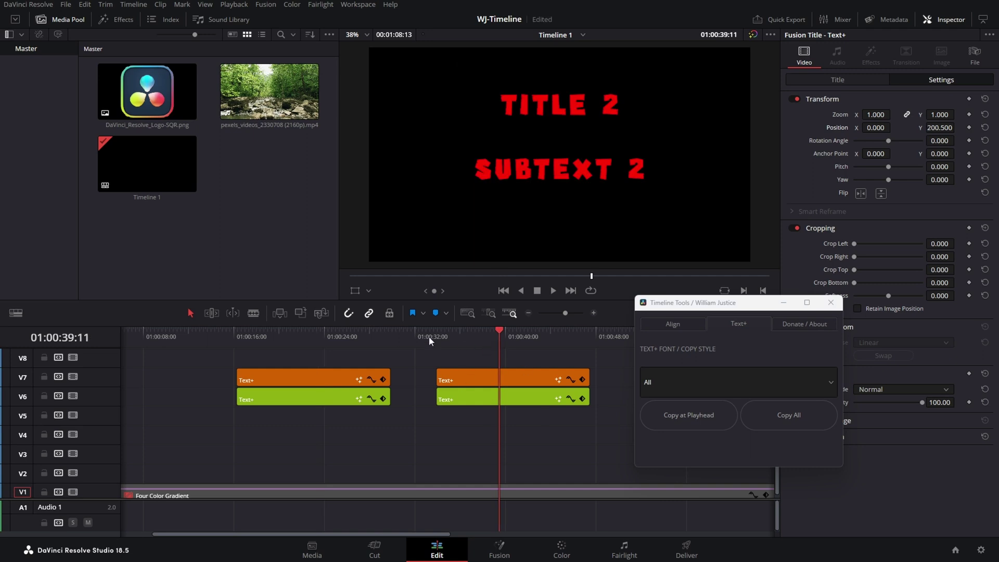
{"action": "left_click", "coordinate": [296, 333]}
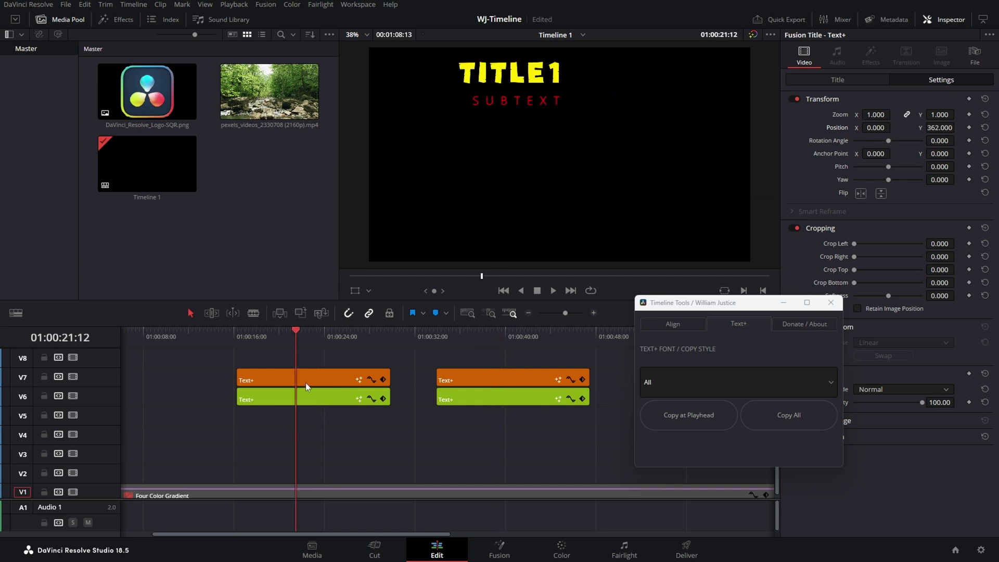
- Copy the "TITLE1" style to all orange Text+ clips and check the second title pair at 01:00:40:00
{"action": "left_click", "coordinate": [718, 388]}
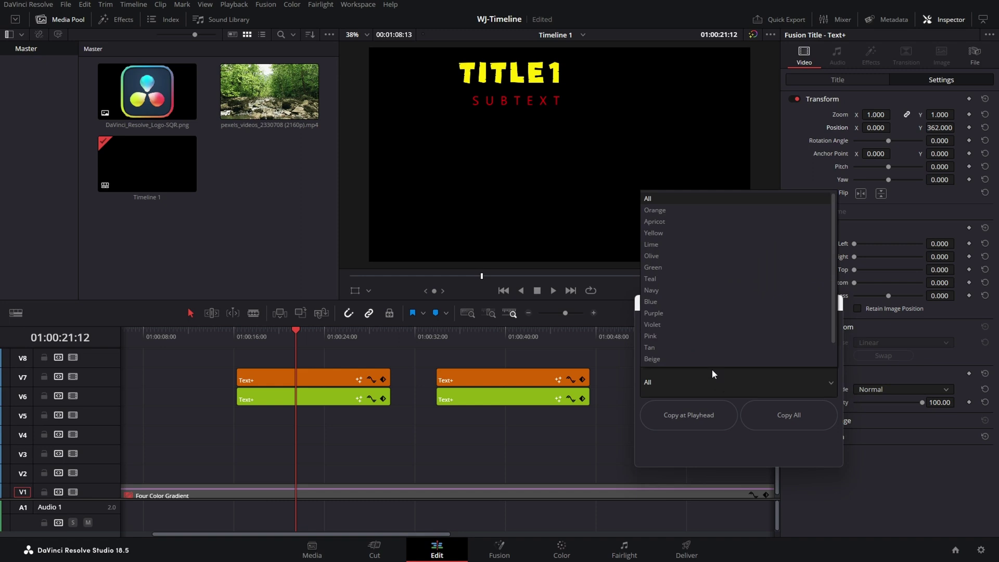
{"action": "left_click", "coordinate": [684, 210]}
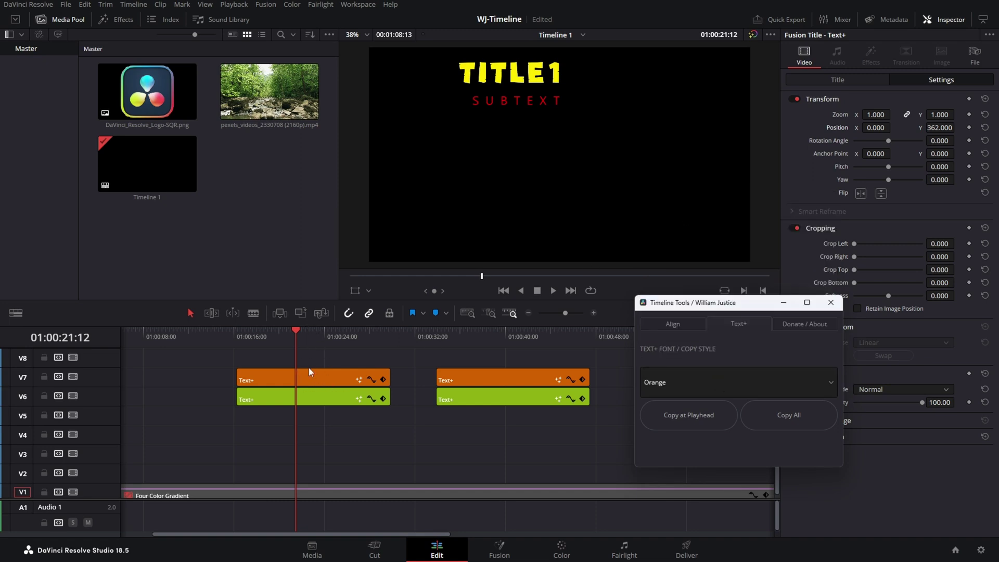
{"action": "left_click", "coordinate": [786, 420]}
{"action": "left_click", "coordinate": [505, 339]}
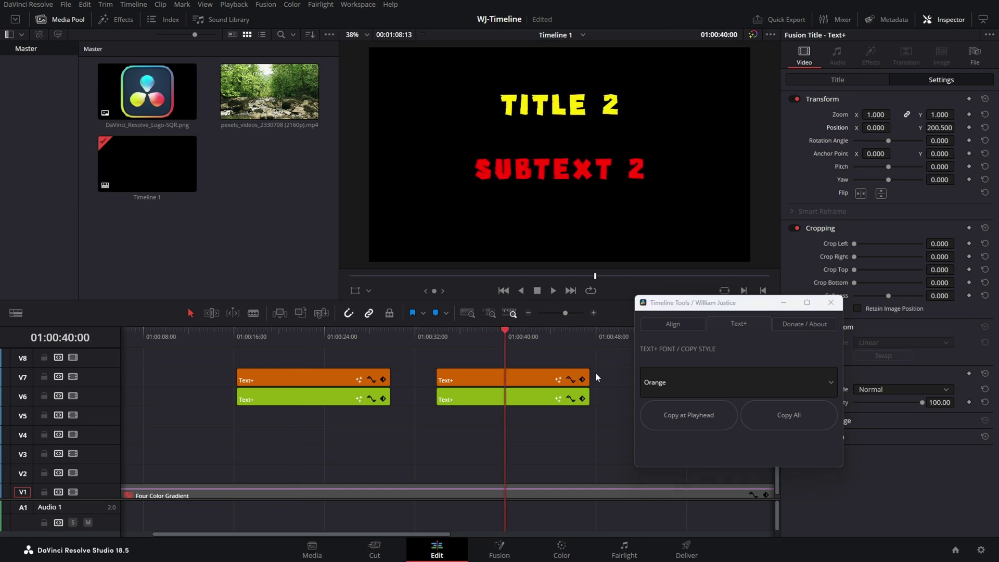
- Copy the "SUBTEXT" style to all lime Text+ clips and check the lime title of the second pair at 01:00:38:09
{"action": "left_click", "coordinate": [312, 335]}
{"action": "left_click", "coordinate": [320, 401]}
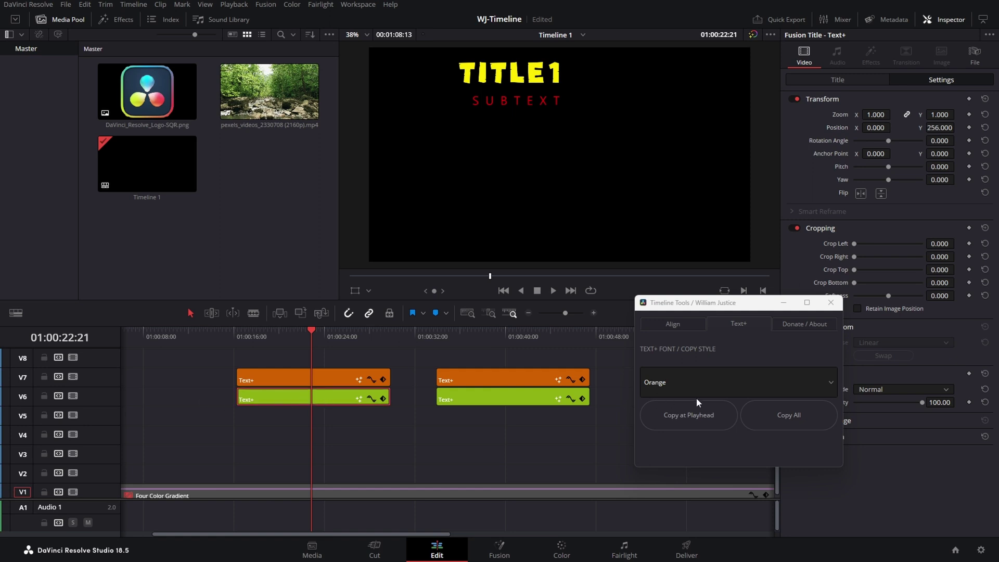
{"action": "left_click", "coordinate": [717, 383]}
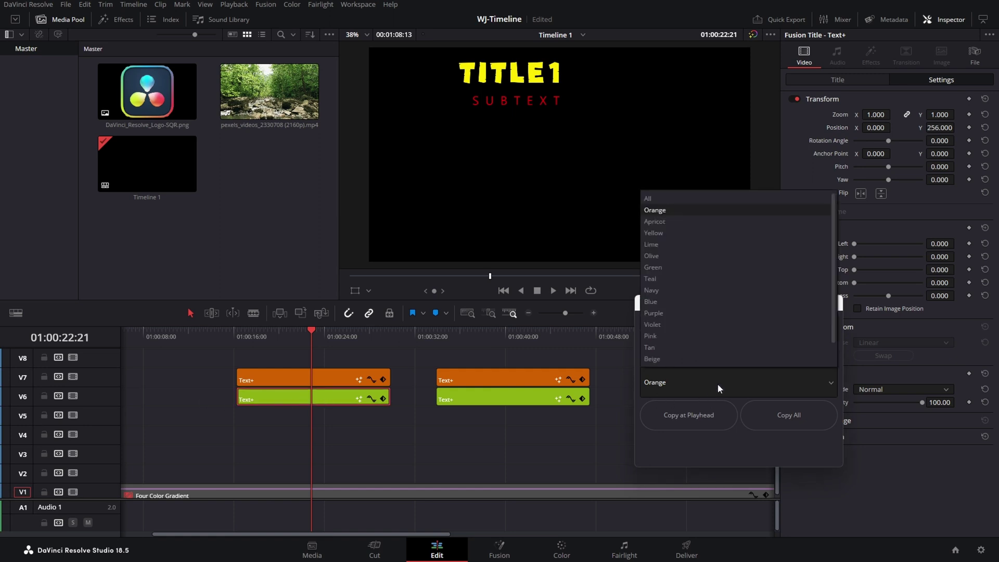
{"action": "left_click", "coordinate": [707, 246]}
{"action": "left_click", "coordinate": [777, 413]}
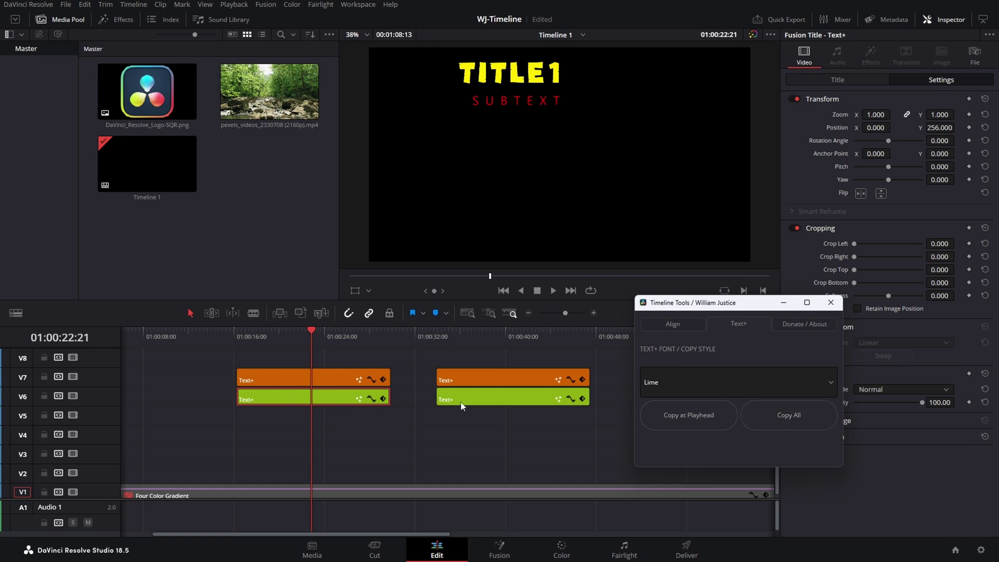
{"action": "left_click", "coordinate": [487, 402]}
{"action": "left_click", "coordinate": [488, 336]}
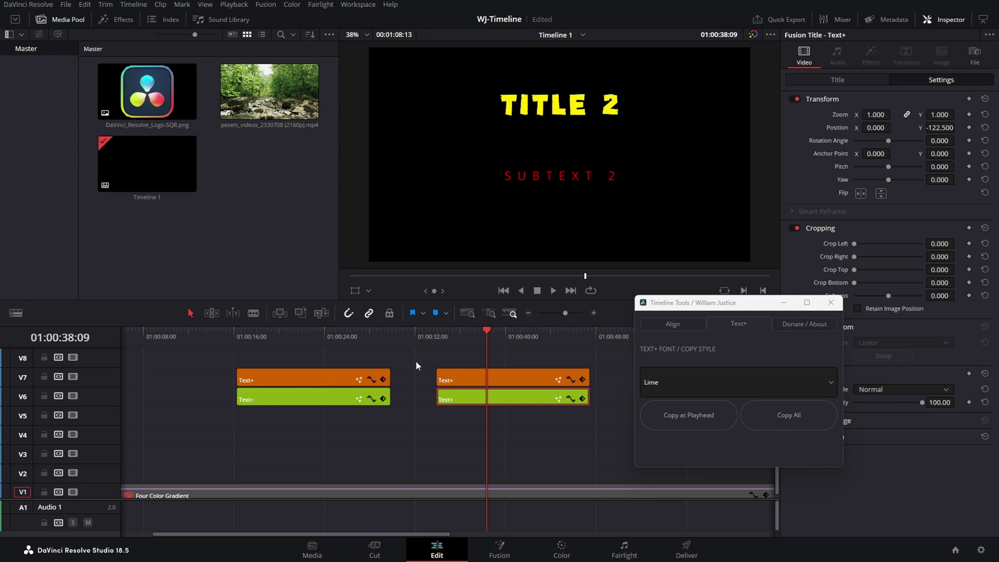
- Set the "SUBTEXT 2" title's Position Y to 72.5 and align it with "TITLE 2" horizontally, trying right and left before center
{"action": "left_click", "coordinate": [514, 343]}
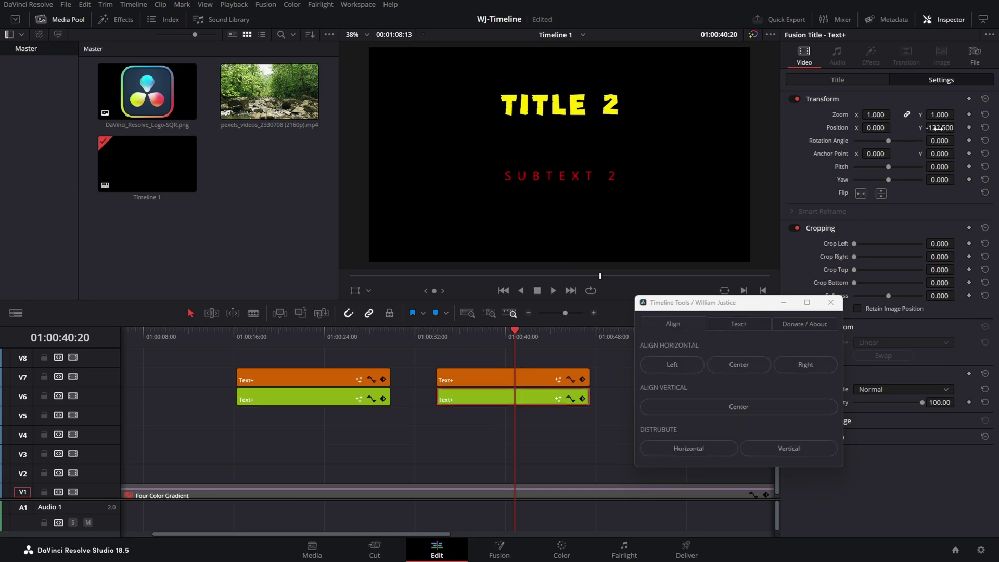
{"action": "left_click_drag", "start_coordinate": [940, 127], "coordinate": [967, 128]}
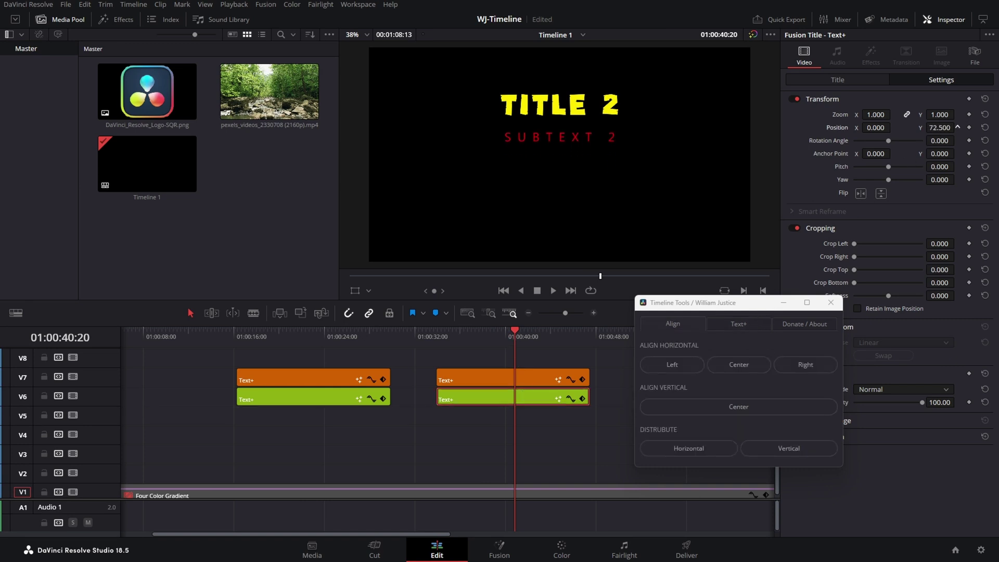
{"action": "left_click", "coordinate": [802, 363]}
{"action": "left_click", "coordinate": [662, 367]}
{"action": "left_click", "coordinate": [713, 368]}
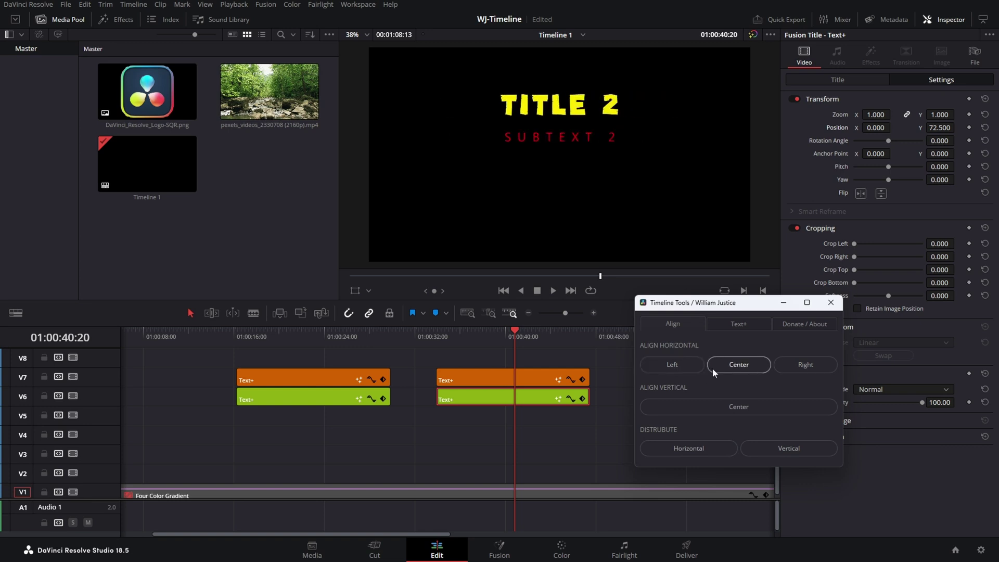
{"action": "left_click", "coordinate": [308, 342]}
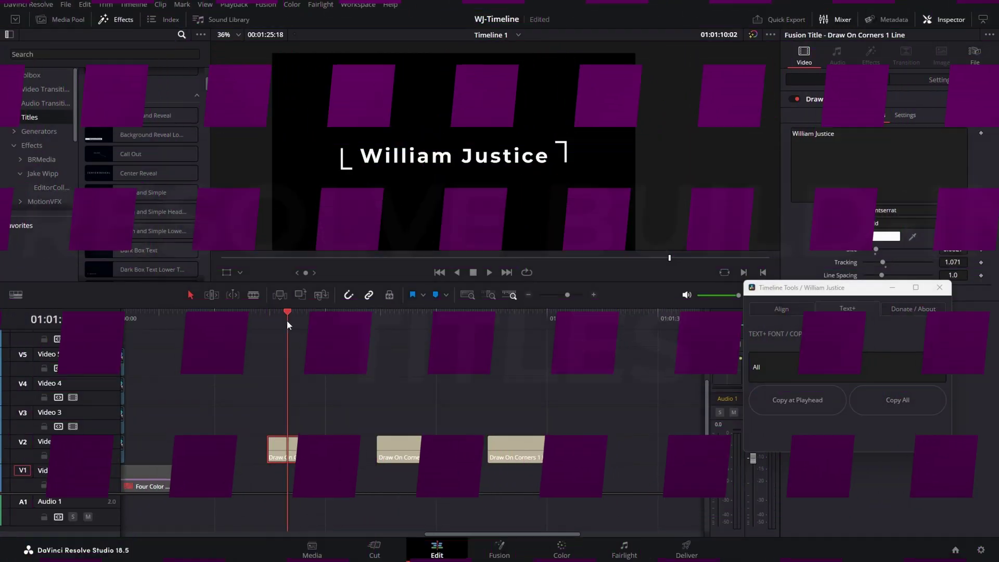
- Play back the Draw On Corners 1 Line titles on Video 2, returning the playhead to 01:01:10:22 over the first one
{"action": "left_click", "coordinate": [272, 321]}
{"action": "key", "text": "space"}
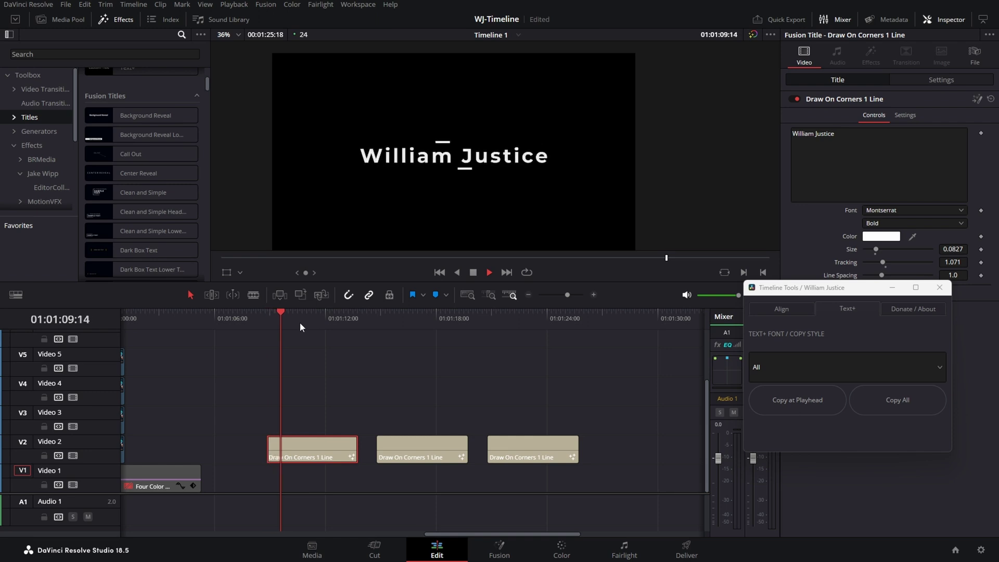
{"action": "left_click", "coordinate": [359, 319]}
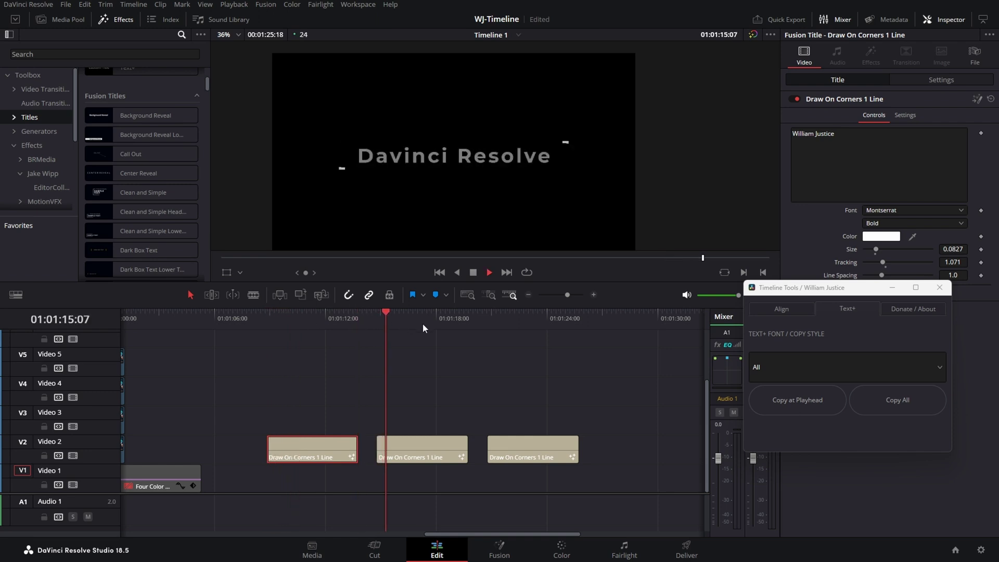
{"action": "left_click", "coordinate": [317, 320]}
{"action": "key", "text": "space"}
{"action": "left_click_drag", "start_coordinate": [317, 324], "coordinate": [306, 342]}
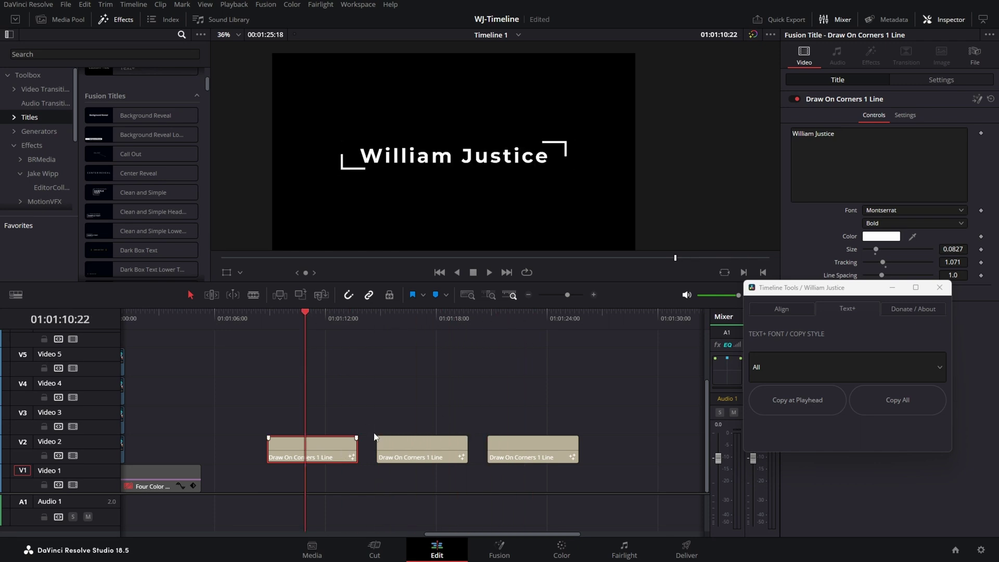
- Set the first Draw On Corners title's text color to purple #d014ff and its size to 0.0374
{"action": "left_click", "coordinate": [881, 236]}
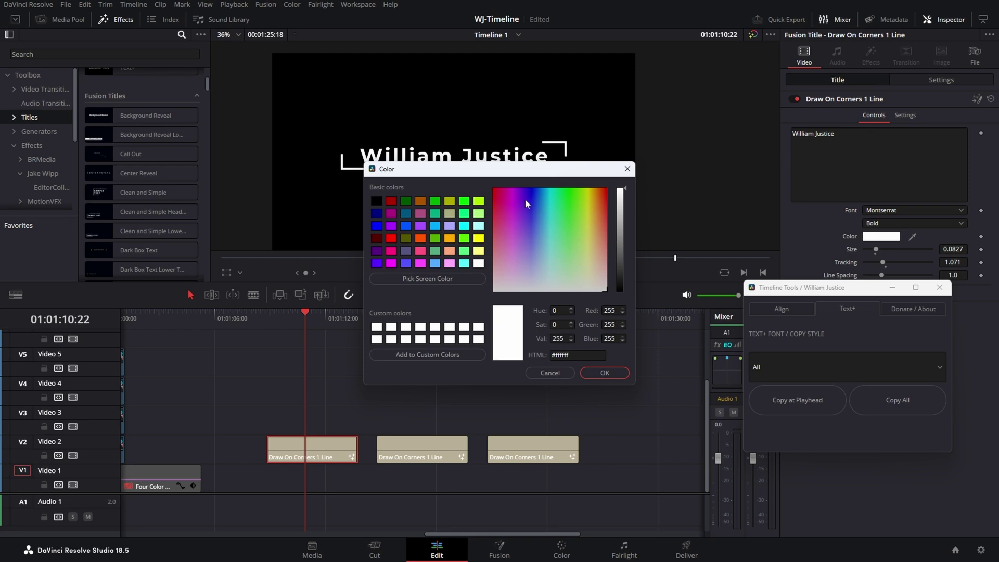
{"action": "left_click_drag", "start_coordinate": [522, 197], "coordinate": [516, 197]}
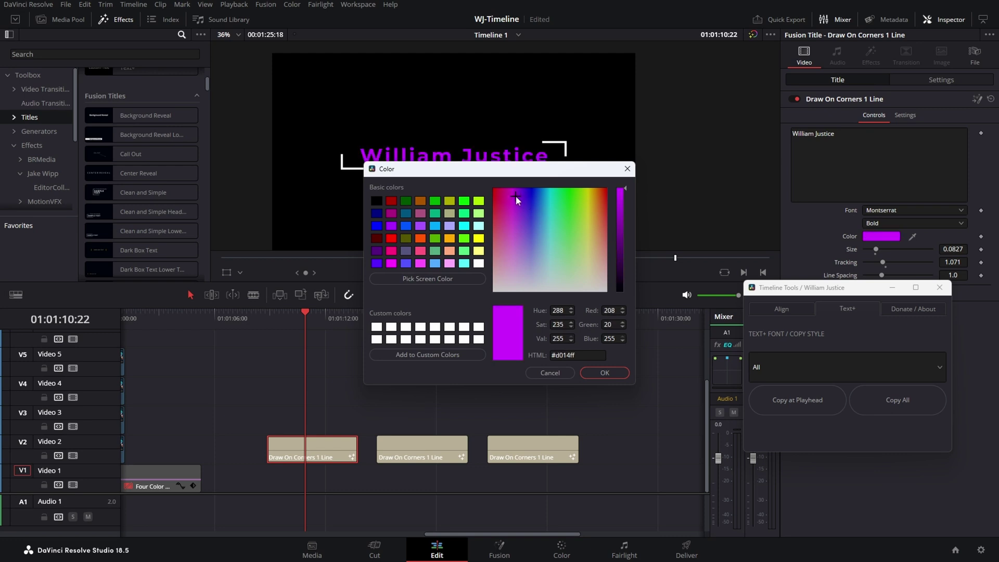
{"action": "left_click", "coordinate": [601, 373]}
{"action": "left_click_drag", "start_coordinate": [953, 248], "coordinate": [924, 248]}
- Copy the first Draw On Corners title's style to all titles, checking the other two before and playing them back after copying
{"action": "left_click", "coordinate": [424, 315]}
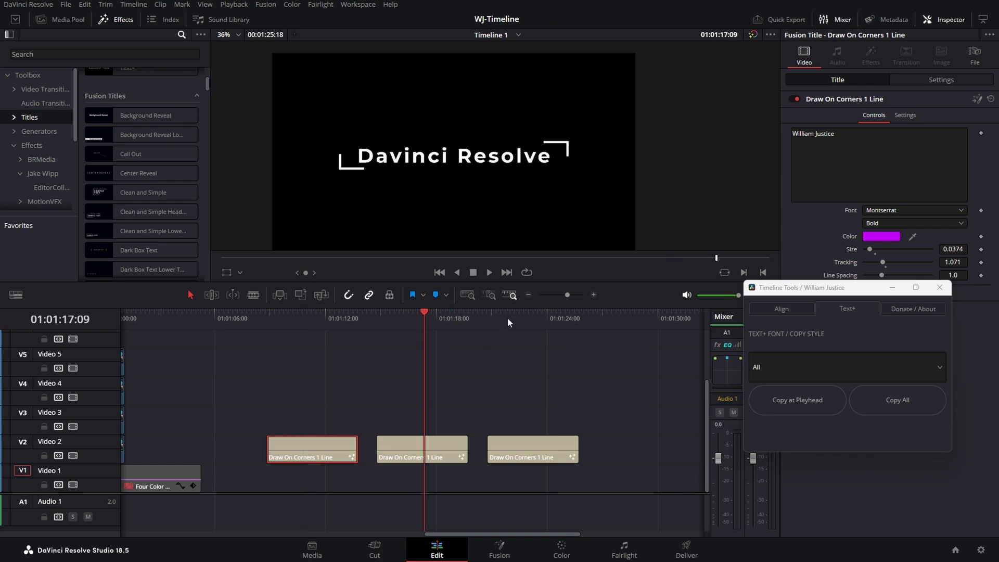
{"action": "left_click", "coordinate": [511, 317]}
{"action": "left_click", "coordinate": [289, 315]}
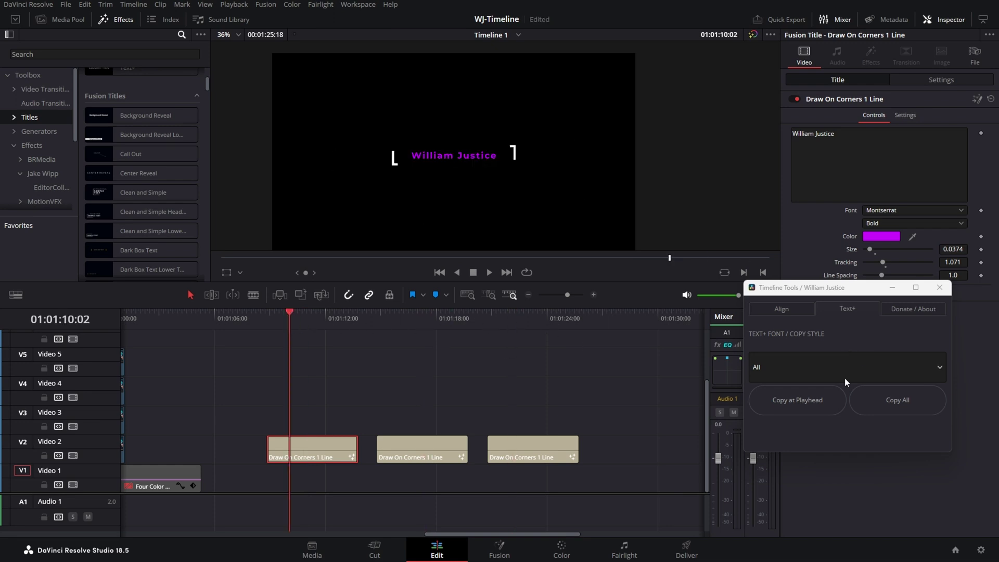
{"action": "left_click", "coordinate": [883, 401]}
{"action": "left_click", "coordinate": [396, 323]}
{"action": "key", "text": "space"}
{"action": "left_click", "coordinate": [468, 321]}
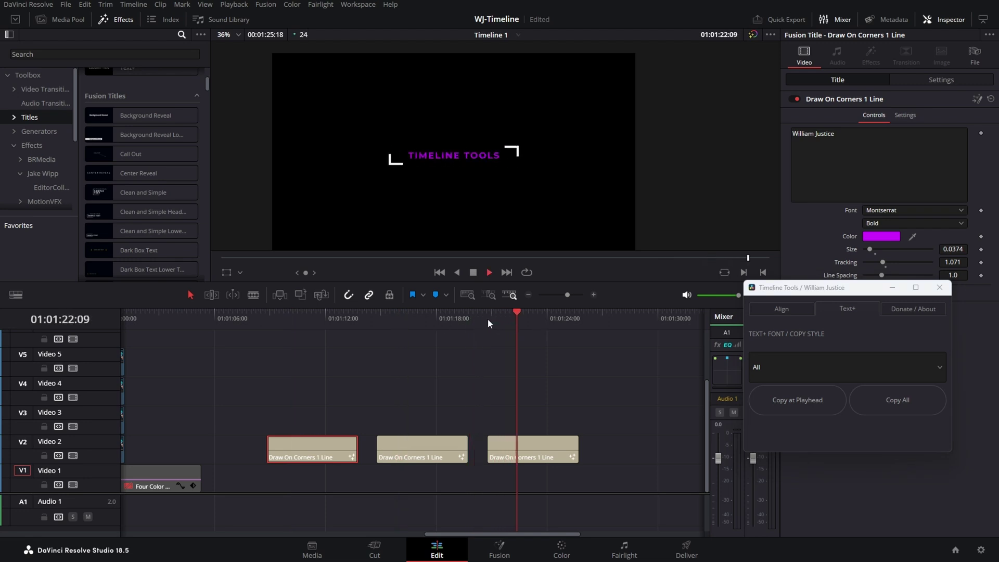
{"action": "key", "text": "space"}
{"action": "left_click", "coordinate": [321, 322]}
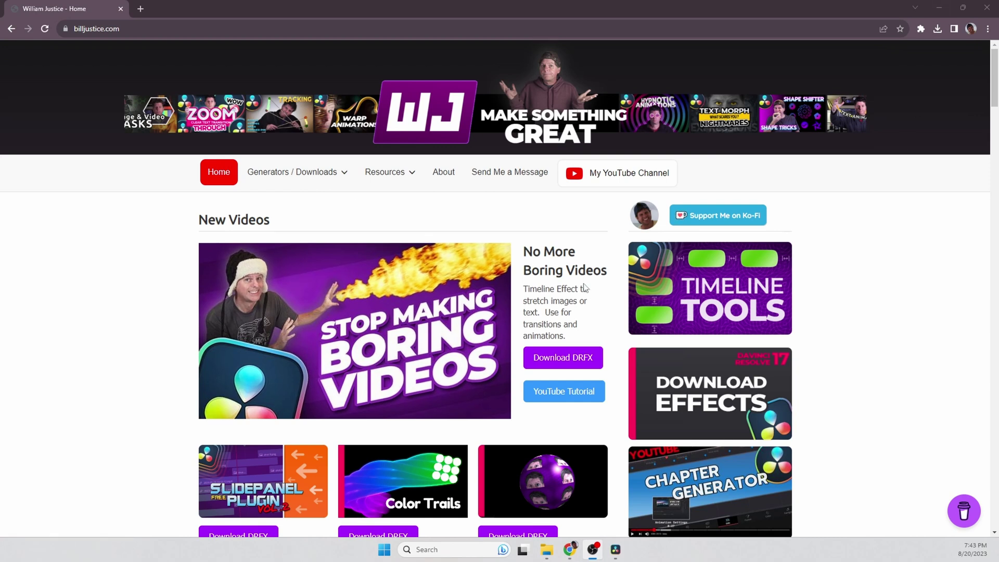
- In the browser, open the Timeline Tools page and examine the MacOS and Windows script folder paths, highlighting the $USERNAME$ part
{"action": "left_click", "coordinate": [742, 305]}
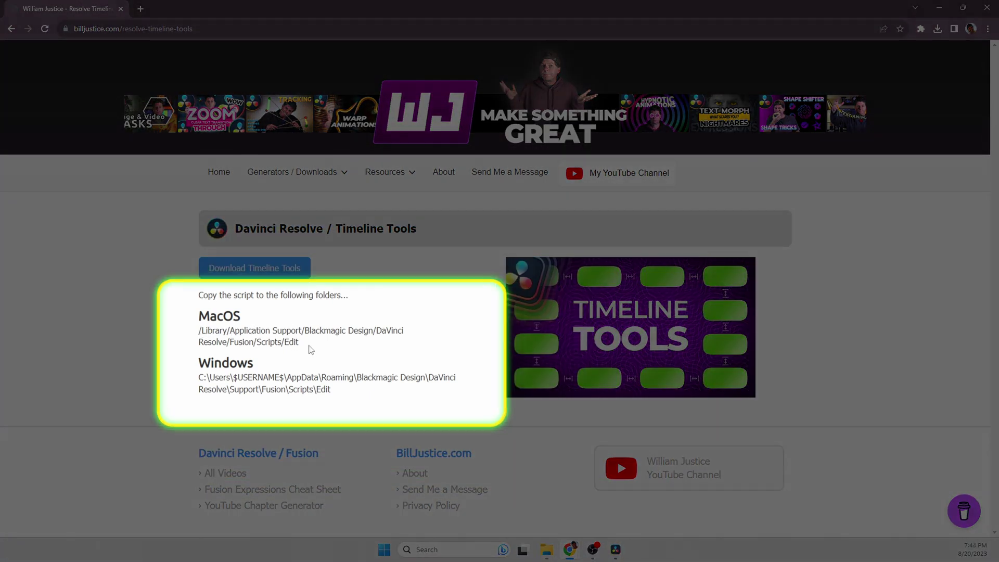
{"action": "left_click_drag", "start_coordinate": [310, 350], "coordinate": [197, 311]}
{"action": "left_click", "coordinate": [333, 347]}
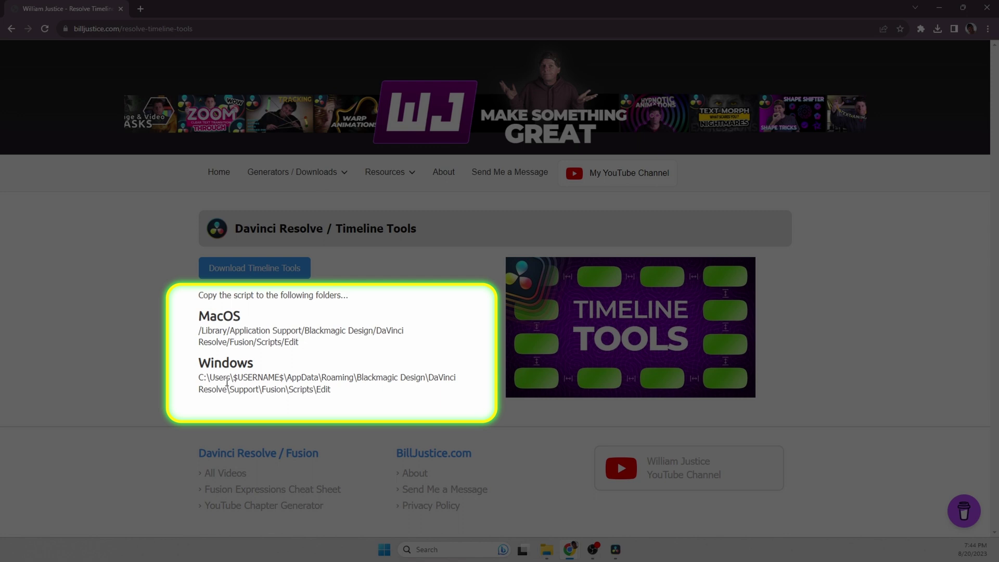
{"action": "left_click_drag", "start_coordinate": [234, 380], "coordinate": [286, 379]}
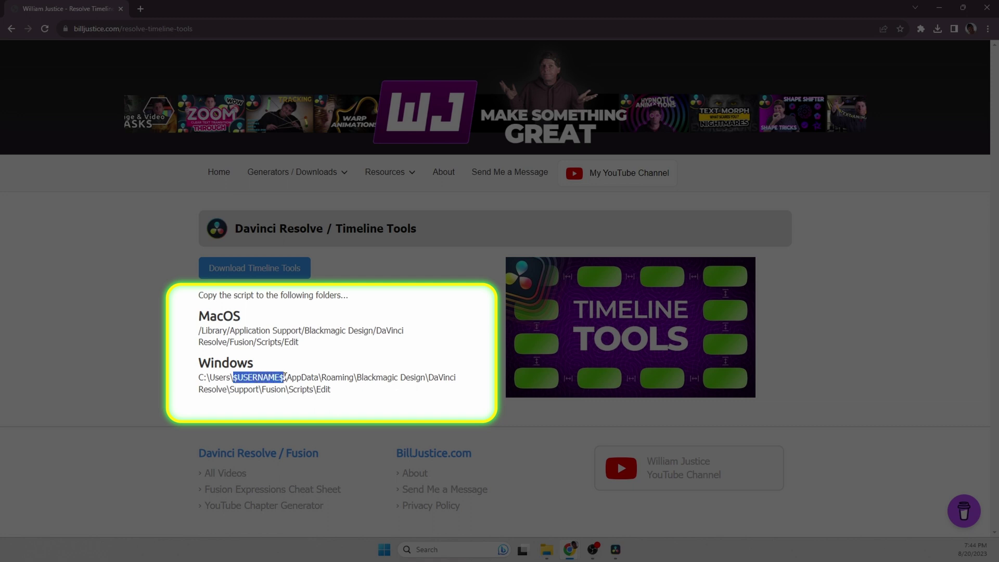
{"action": "left_click", "coordinate": [386, 394]}
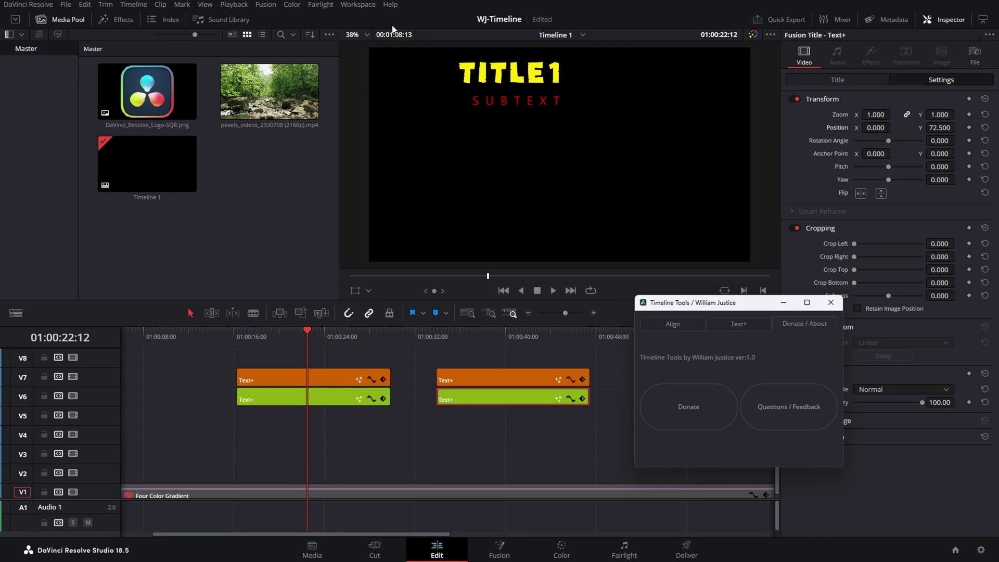
- Look up where Resolve lists its scripts and, in File Explorer, select the WJ-Timeline LUA file in the Fusion Scripts\Edit folder
{"action": "left_click", "coordinate": [371, 5]}
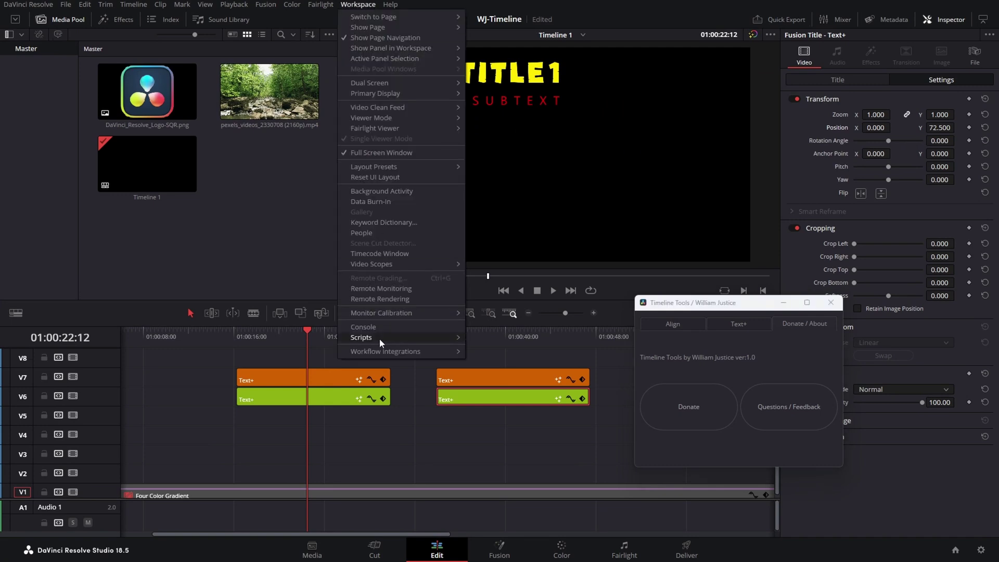
{"action": "mouse_move", "coordinate": [380, 339]}
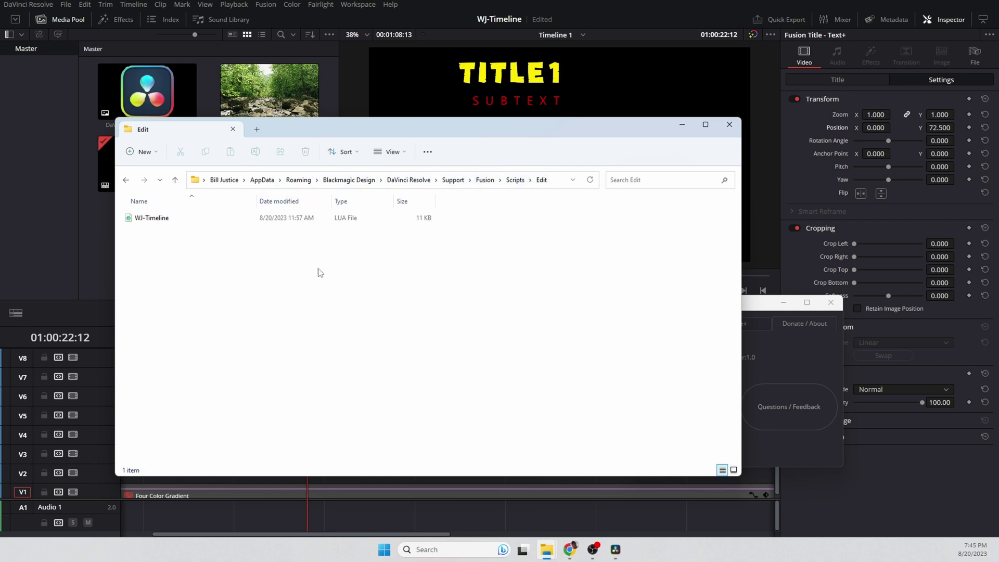
{"action": "left_click", "coordinate": [159, 222]}
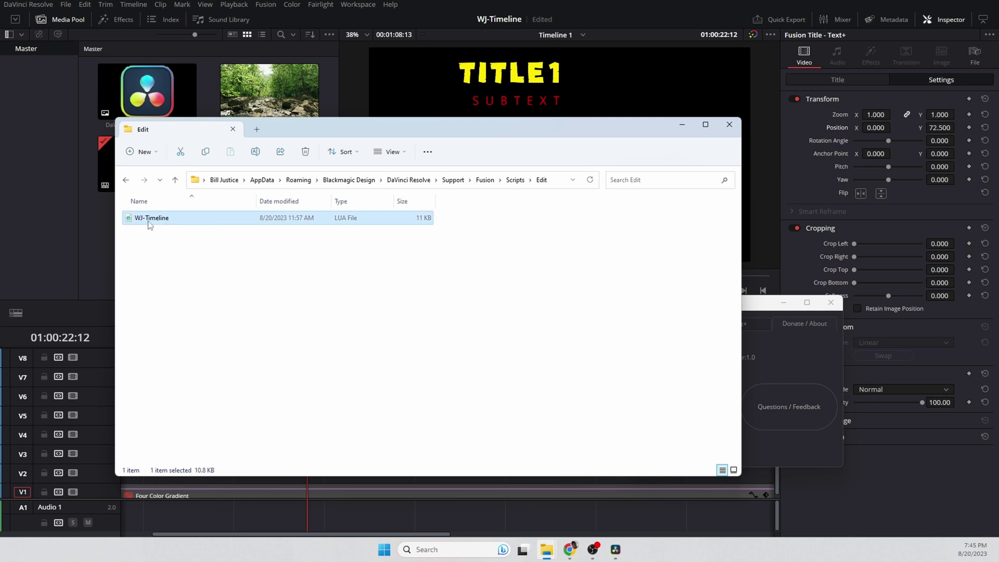